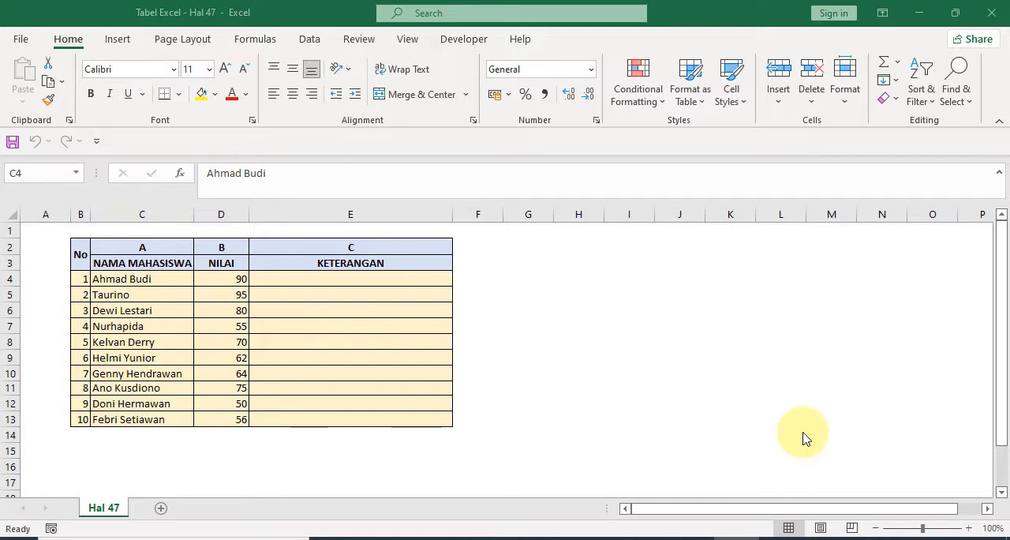
# - Start an IF formula in cell E4 of the KETERANGAN column with the logical test D4>=65
pyautogui.click(145, 238)
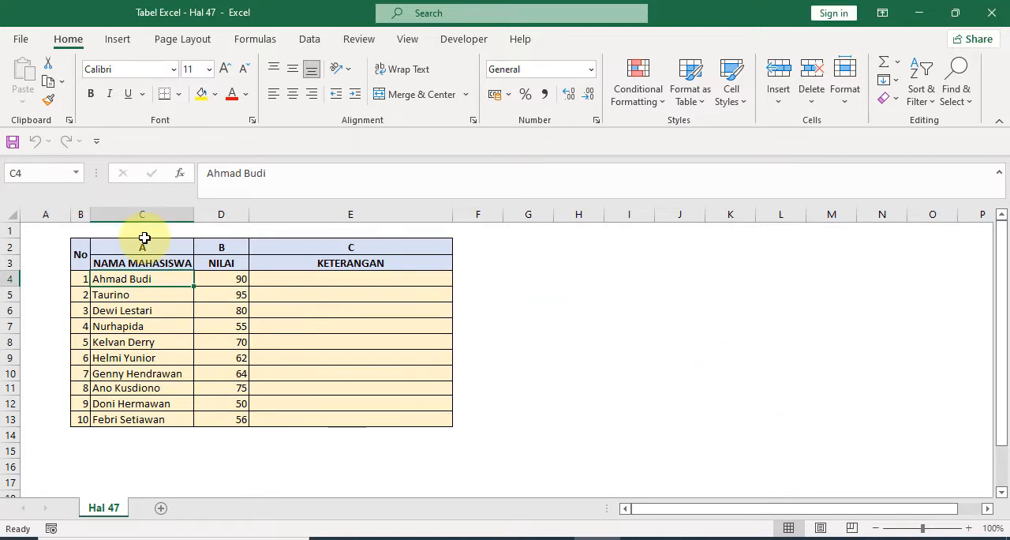
pyautogui.press('Right')
pyautogui.press('Right')
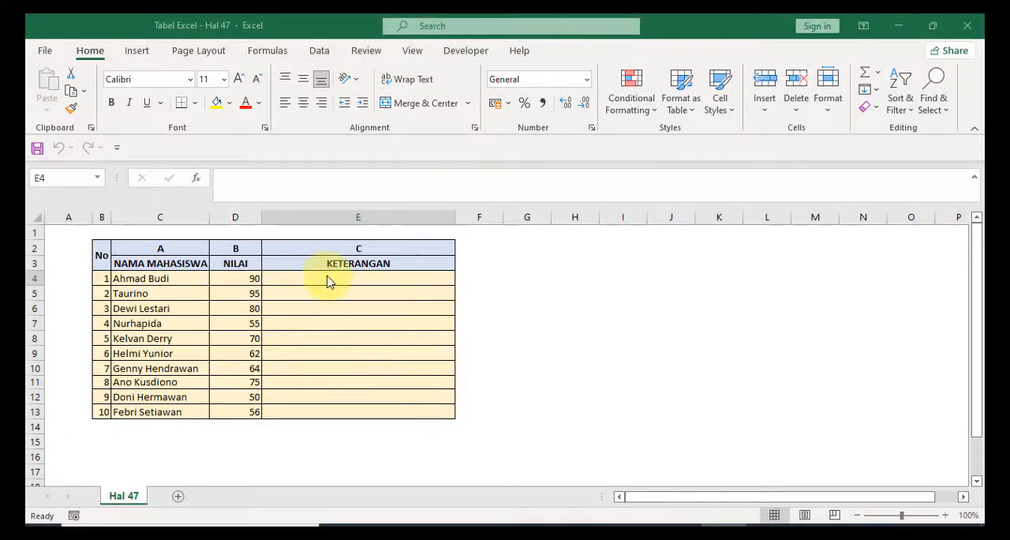
pyautogui.click(324, 279)
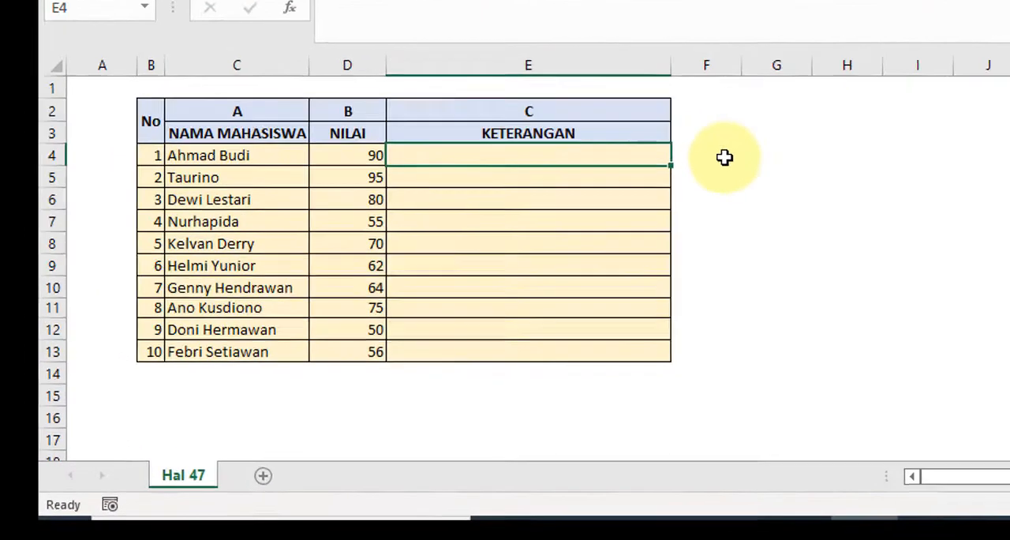
pyautogui.write('=')
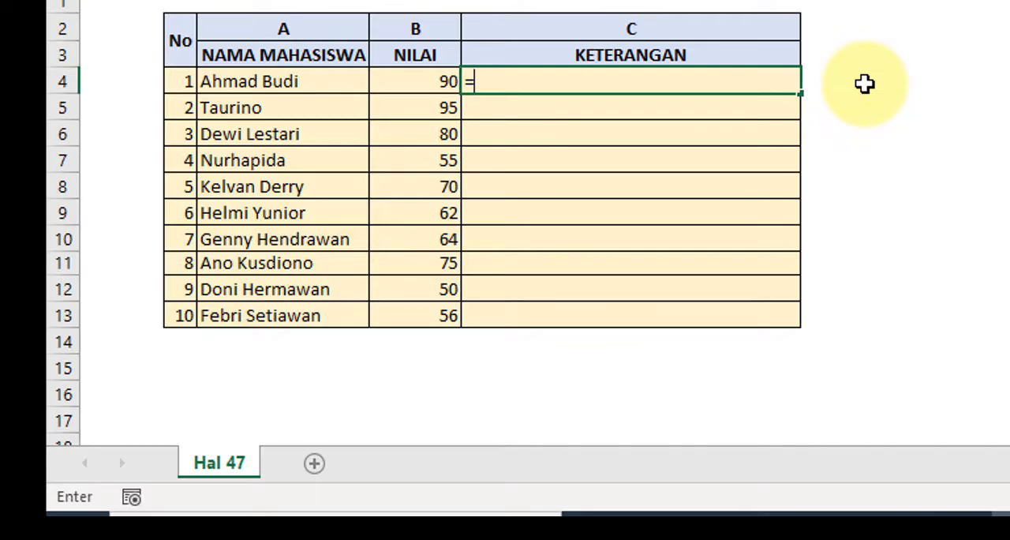
pyautogui.write('IF')
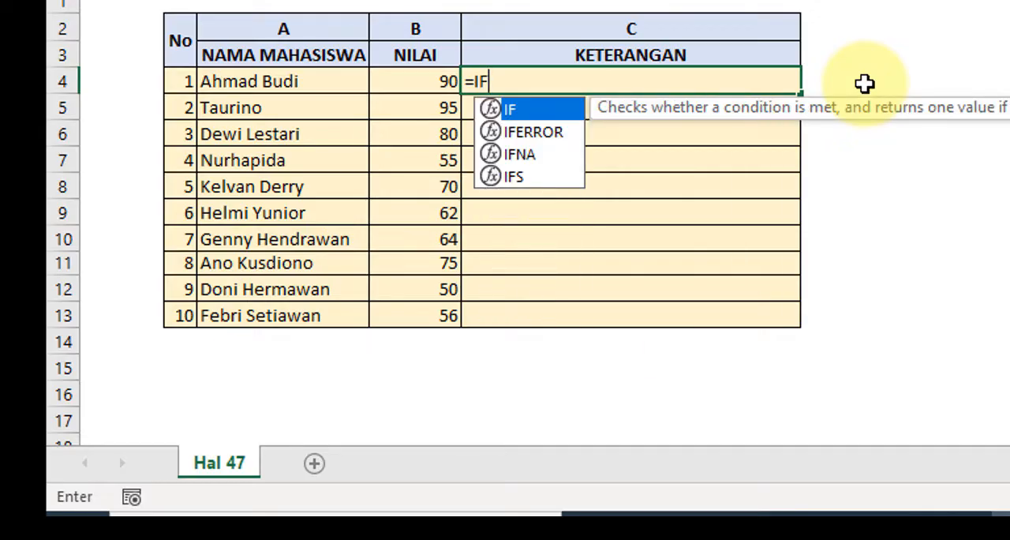
pyautogui.write('(')
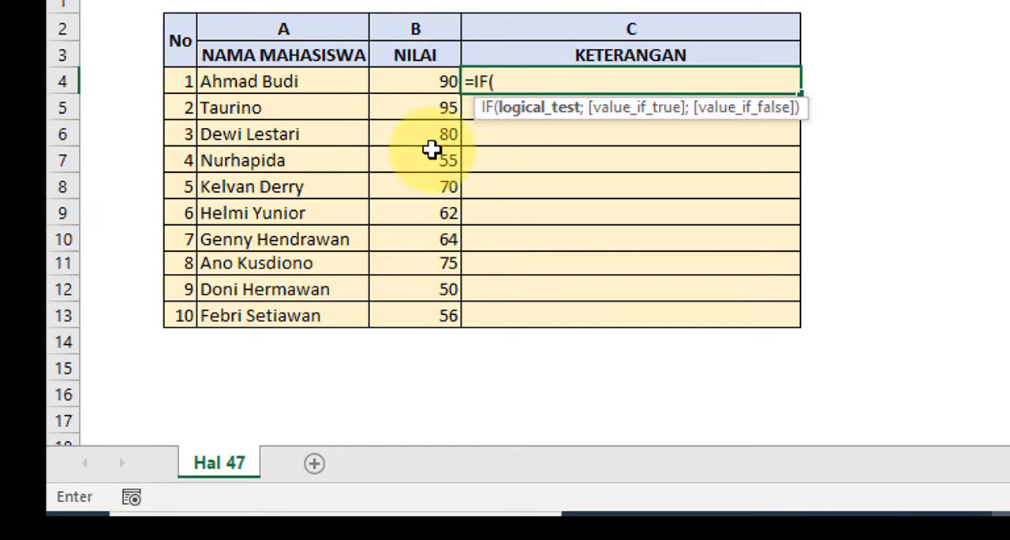
pyautogui.write('D')
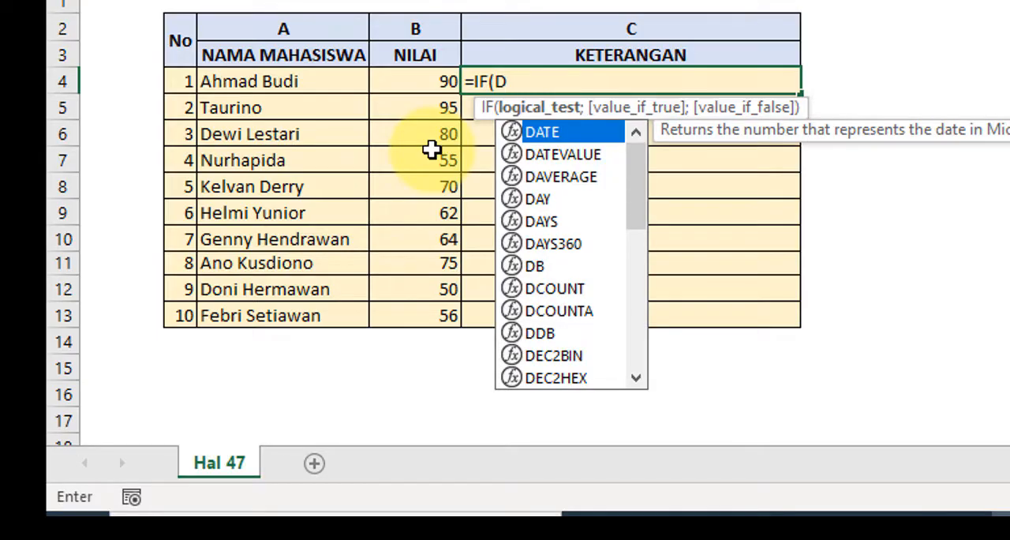
pyautogui.write('4')
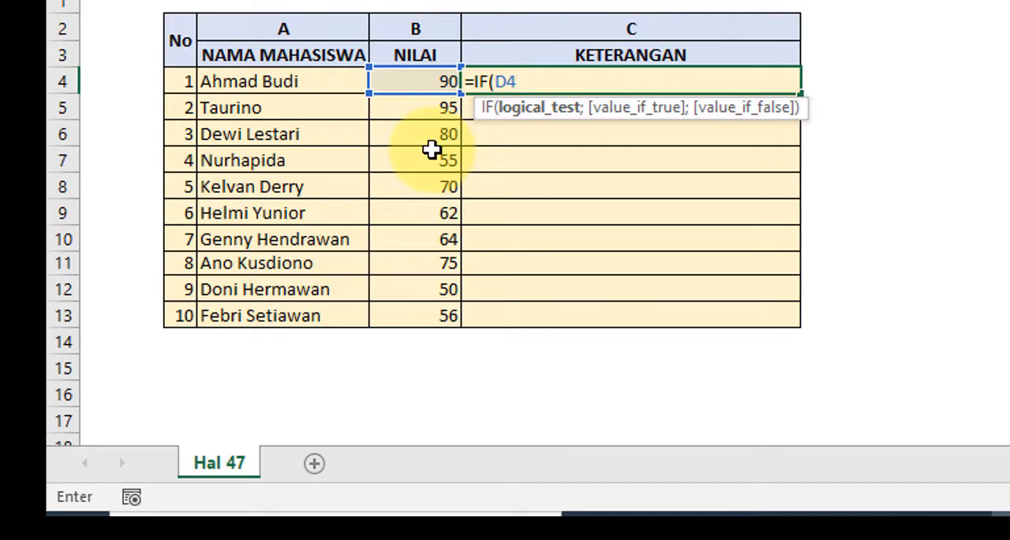
pyautogui.write('.+')
pyautogui.press('BackSpace')
pyautogui.press('BackSpace')
pyautogui.write('>=65')
pyautogui.write(';')
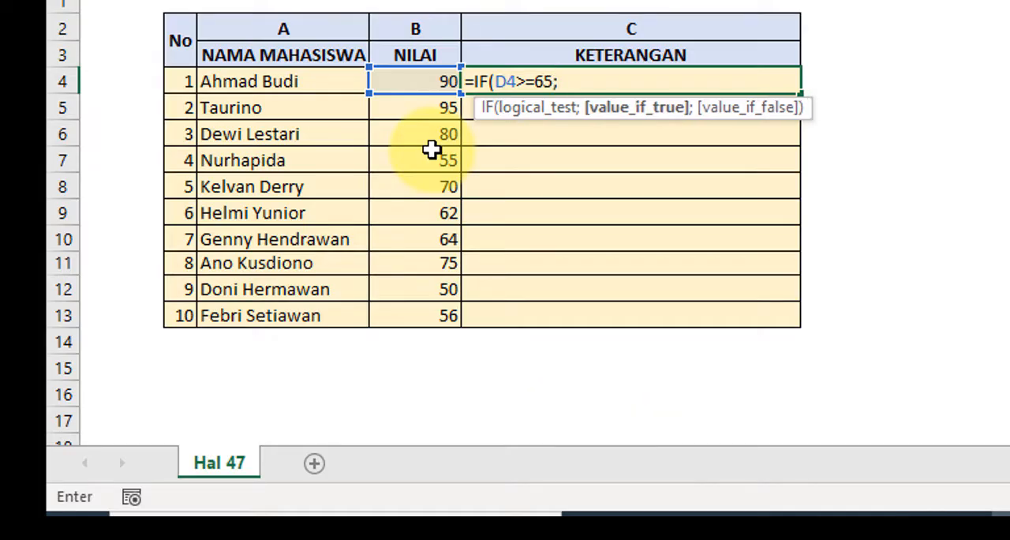
pyautogui.write('"')
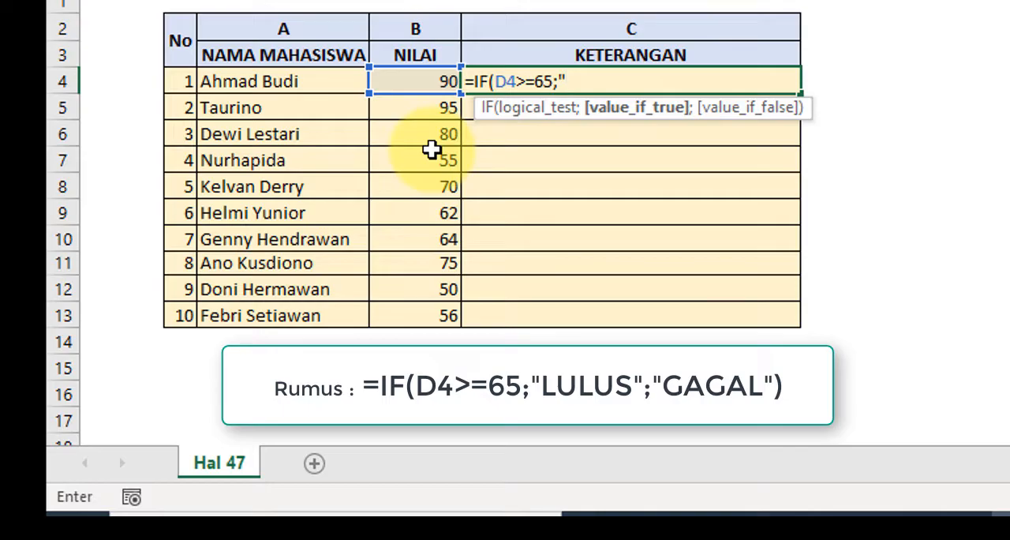
pyautogui.write('LULUS"')
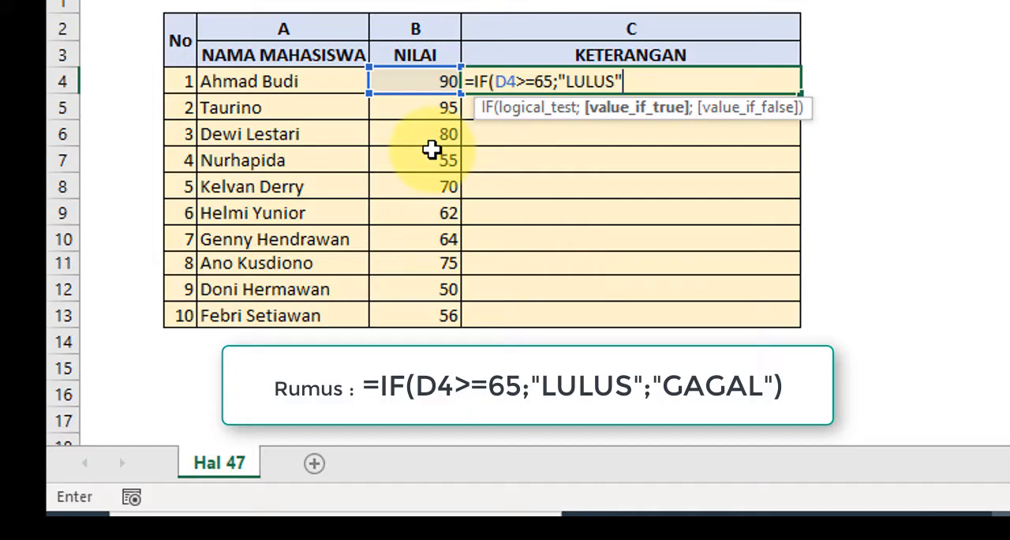
# - Add "GAGAL" as the value if false, close the IF formula in E4 and commit it
pyautogui.write('"G')
pyautogui.press('BackSpace')
pyautogui.press('BackSpace')
pyautogui.write(';')
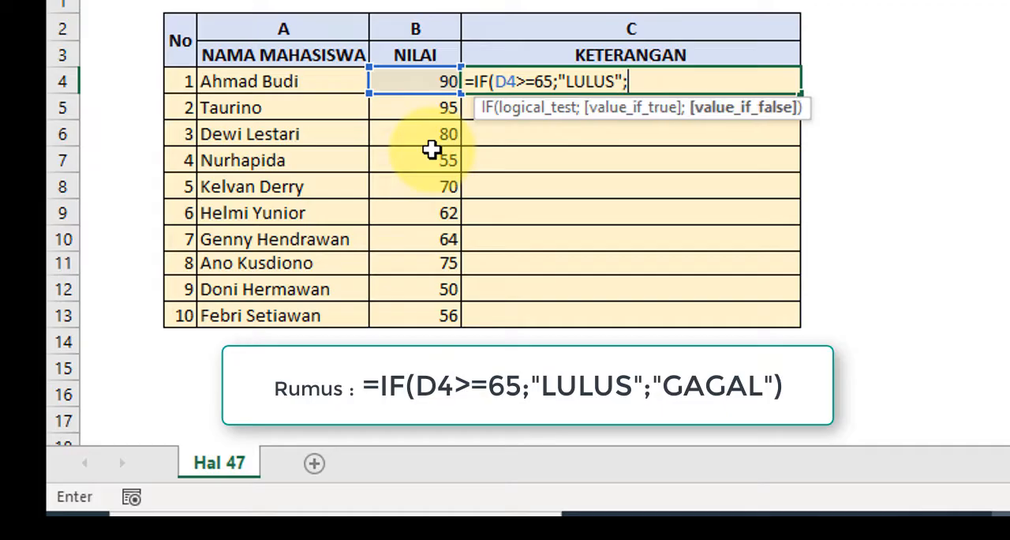
pyautogui.write('"GAGAL')
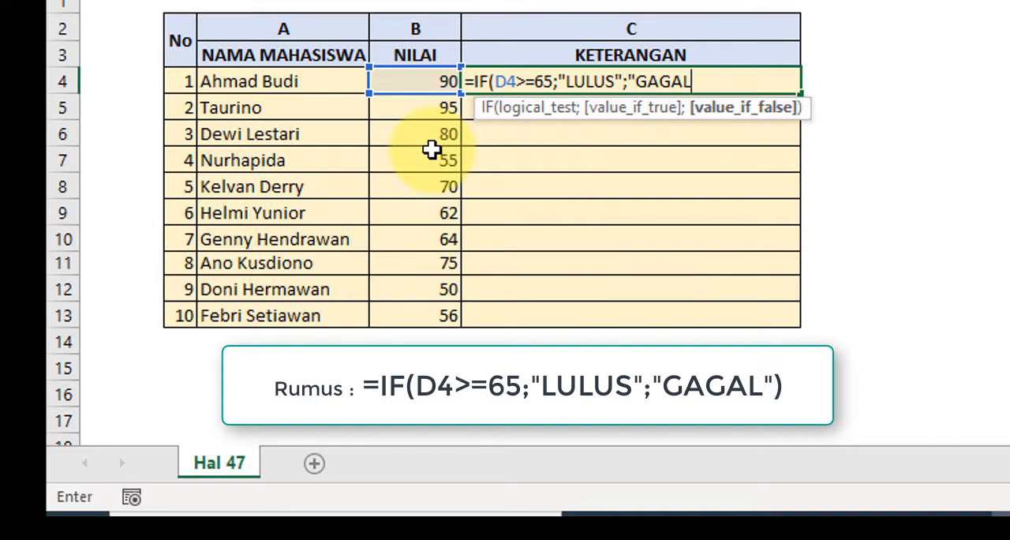
pyautogui.write('")')
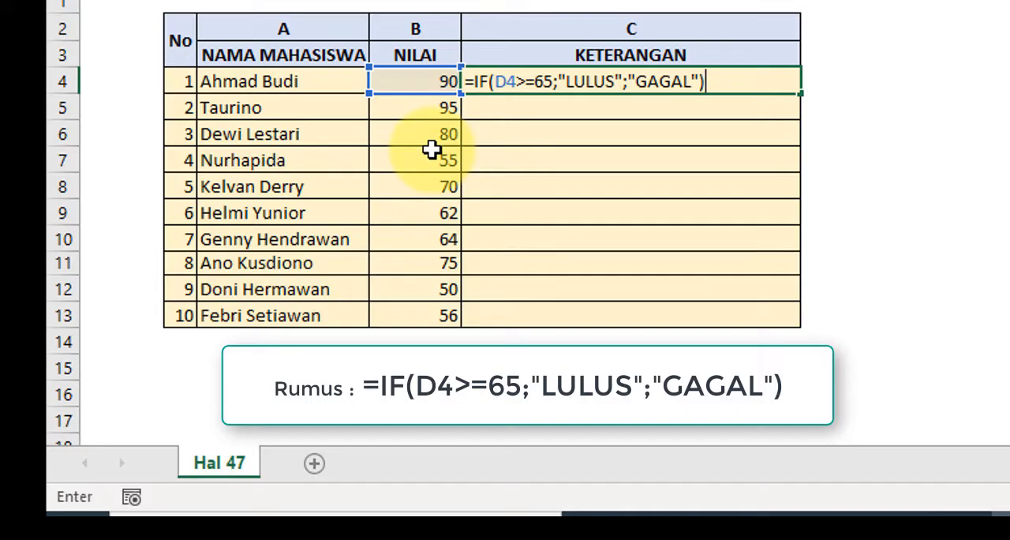
pyautogui.press('Return')
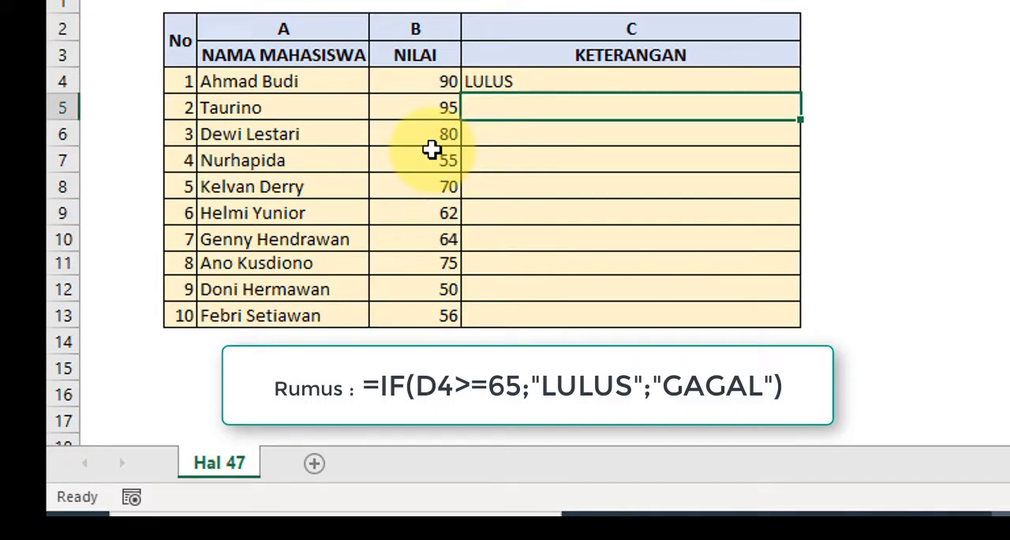
# - Fill the E4 formula down the KETERANGAN column through E13
pyautogui.click(493, 81)
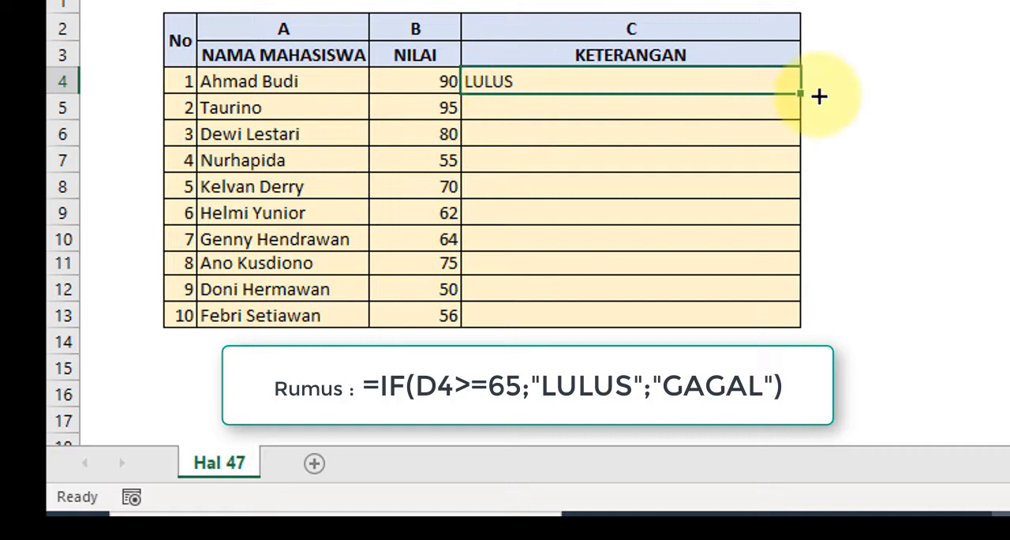
pyautogui.moveTo(802, 96); pyautogui.dragTo(775, 162)
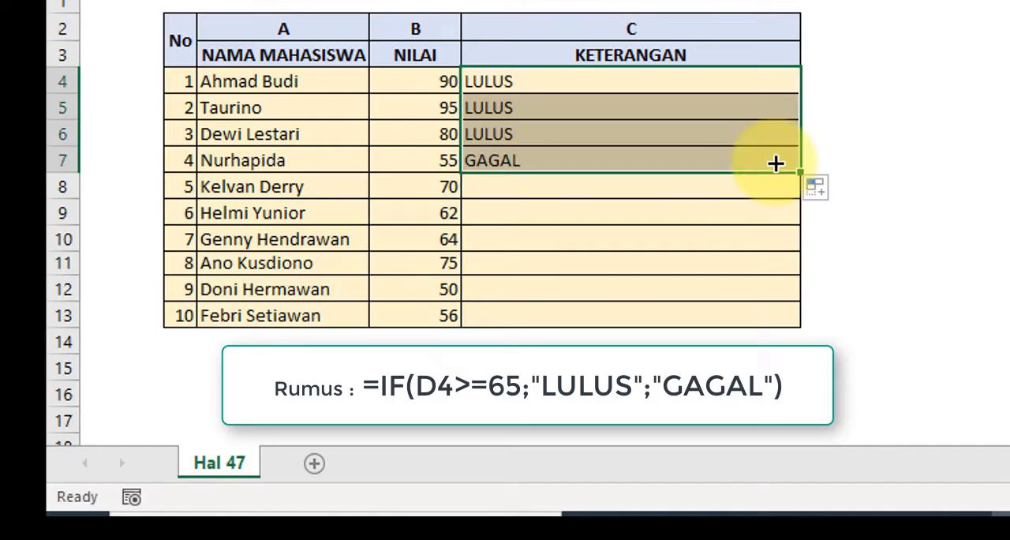
pyautogui.click(527, 162)
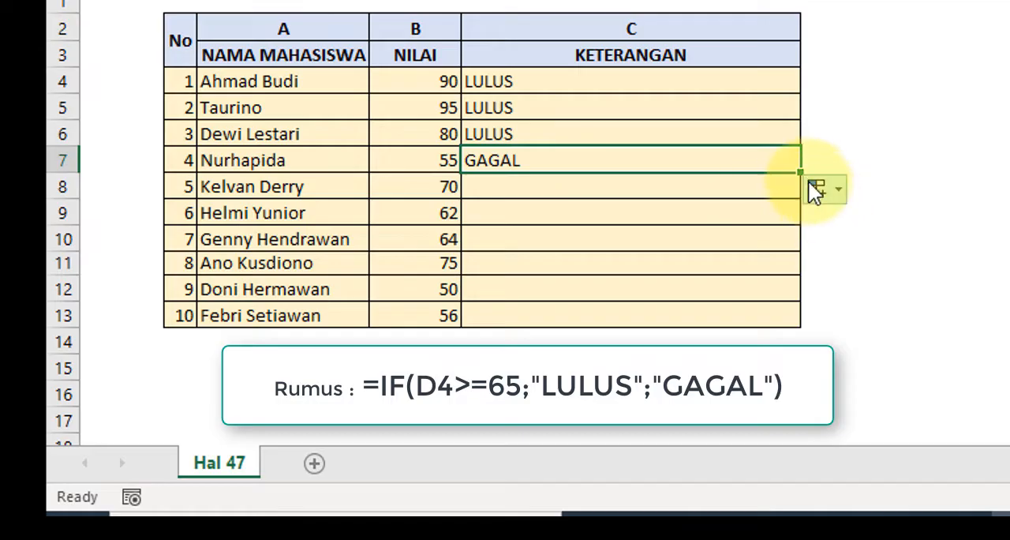
pyautogui.moveTo(801, 172); pyautogui.dragTo(781, 321)
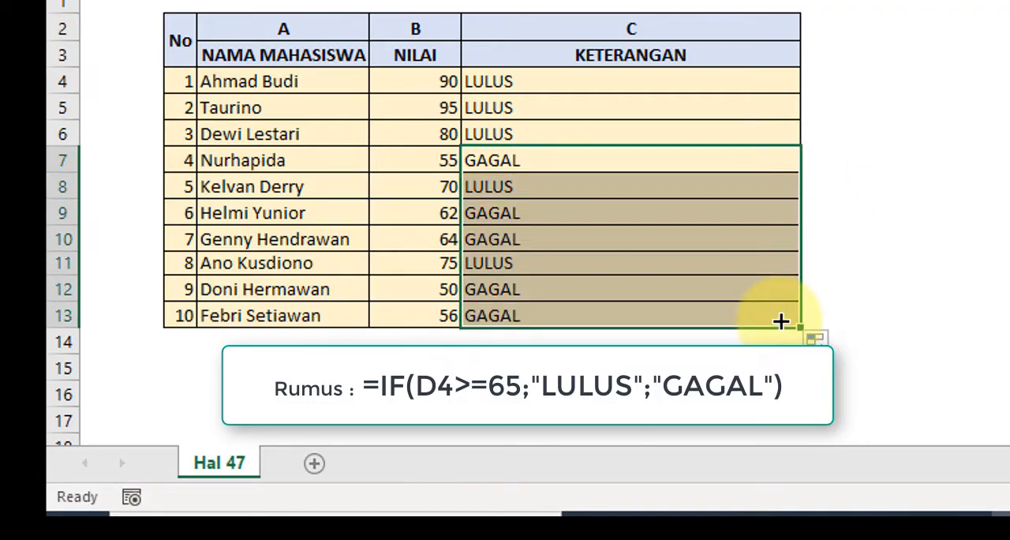
pyautogui.click(559, 111)
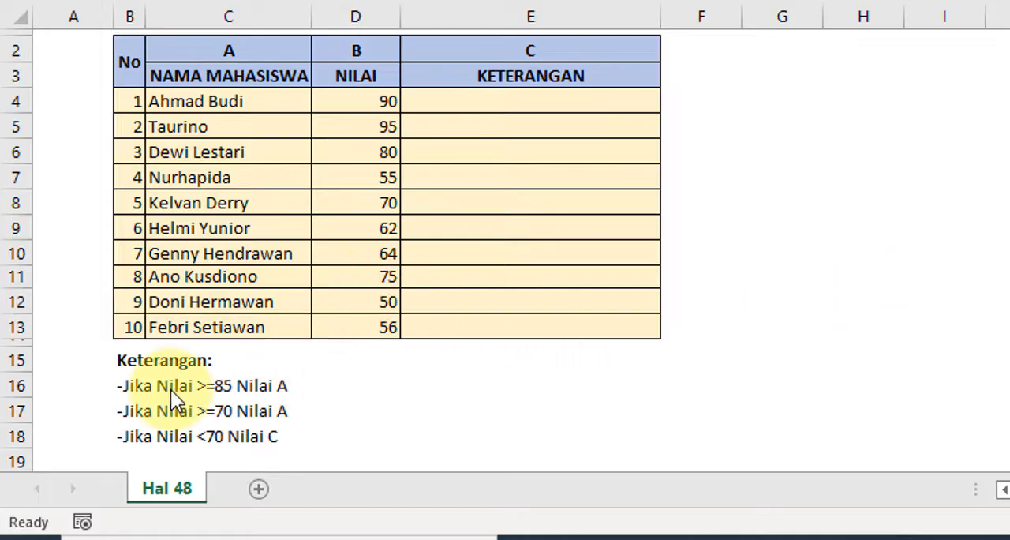
# - Correct the note in B17 below the Hal 48 table to read "-Jika Nilai >=70 Nilai B"
pyautogui.click(133, 406)
pyautogui.click(132, 402)
pyautogui.write('ai')
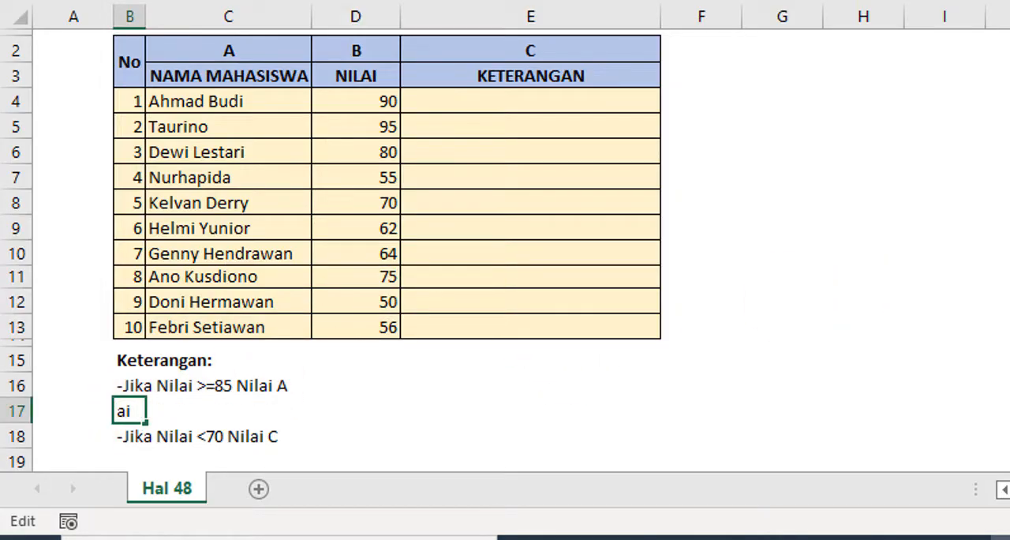
pyautogui.write(' B')
pyautogui.press('Return')
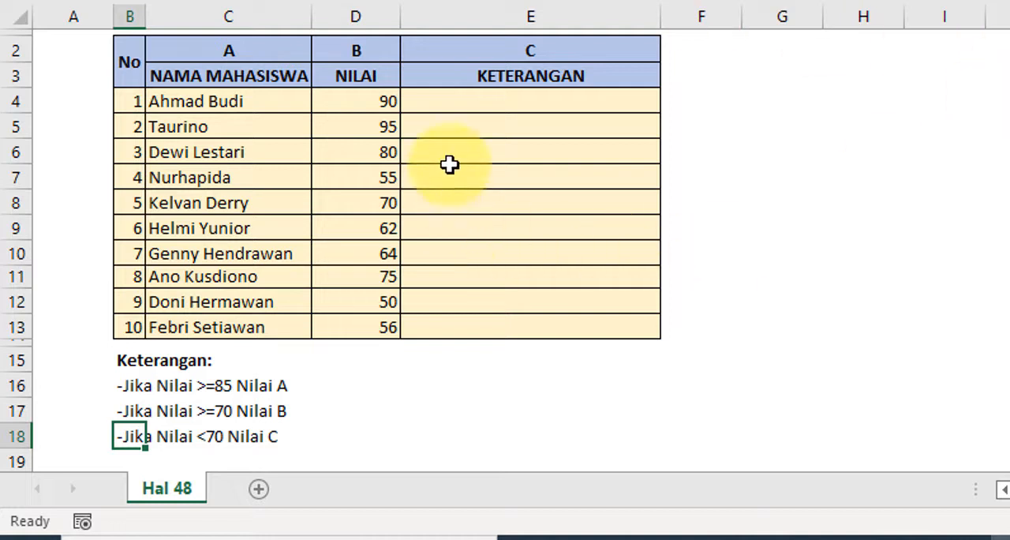
# - Start an IF formula in cell E4 of the Hal 48 sheet with the logical test D4>=85
pyautogui.click(457, 99)
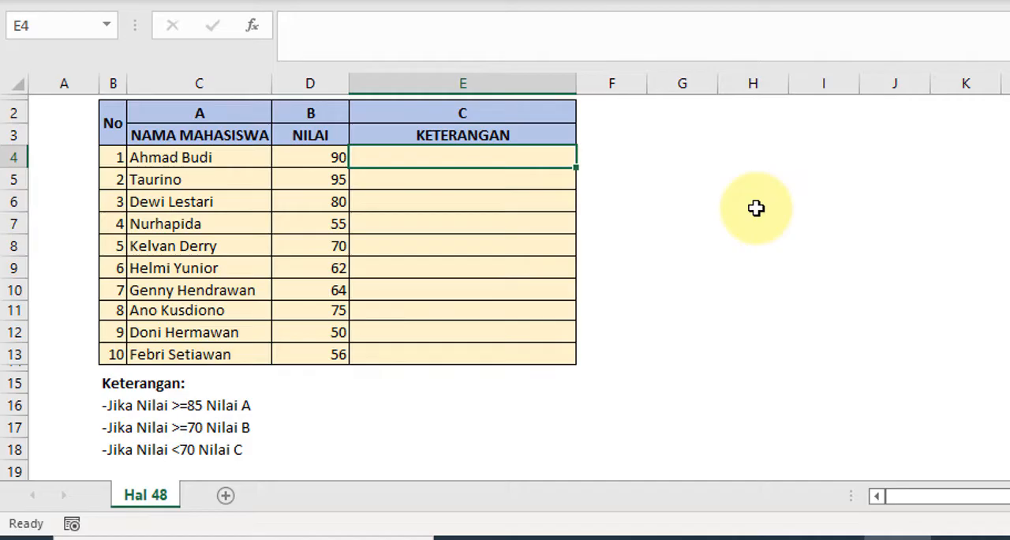
pyautogui.write('=')
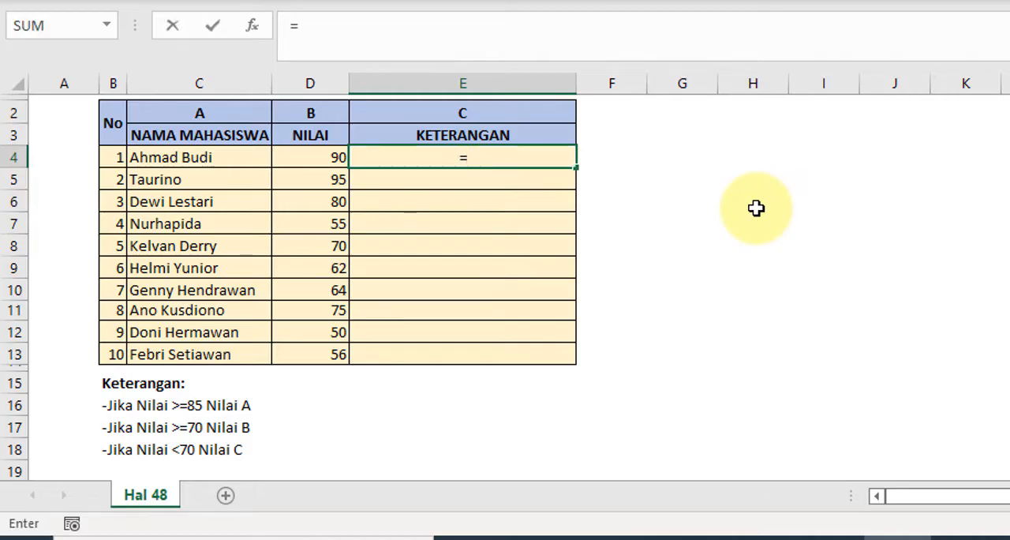
pyautogui.write('I')
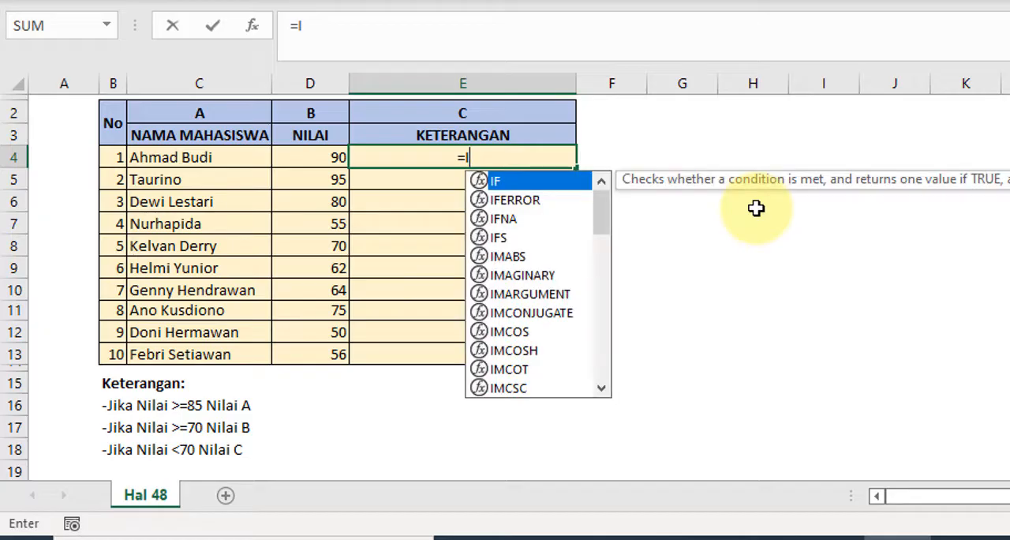
pyautogui.write('F')
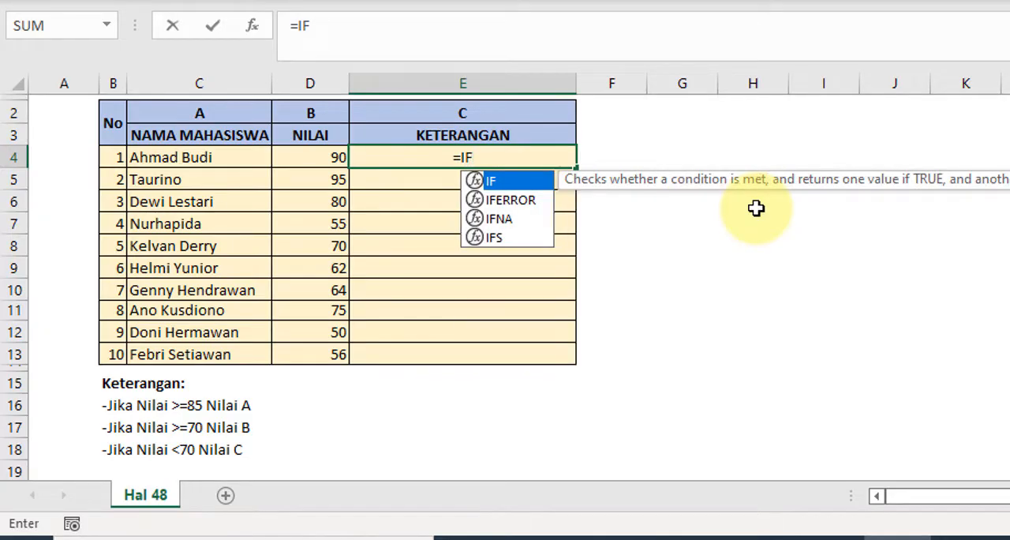
pyautogui.write('(')
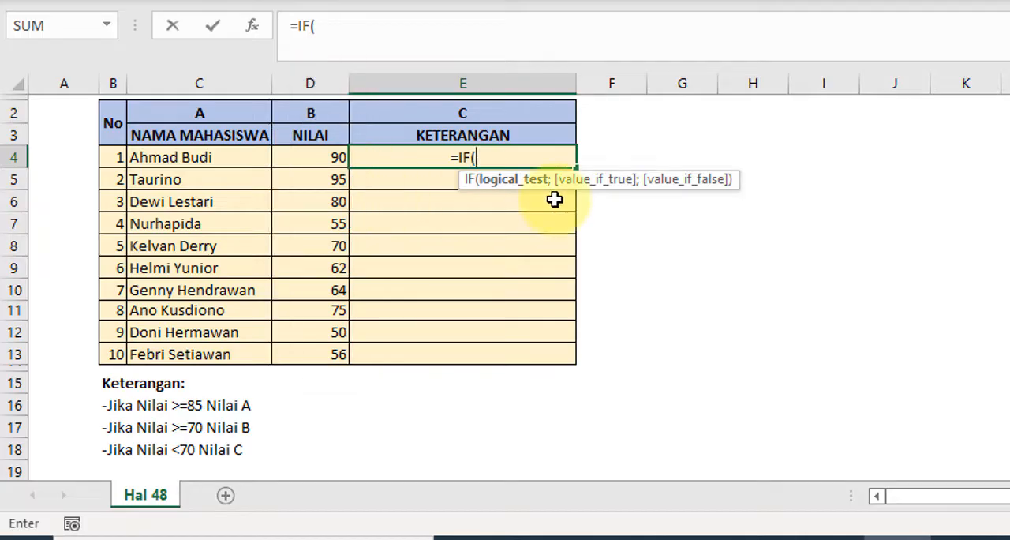
pyautogui.write('DF')
pyautogui.press('BackSpace')
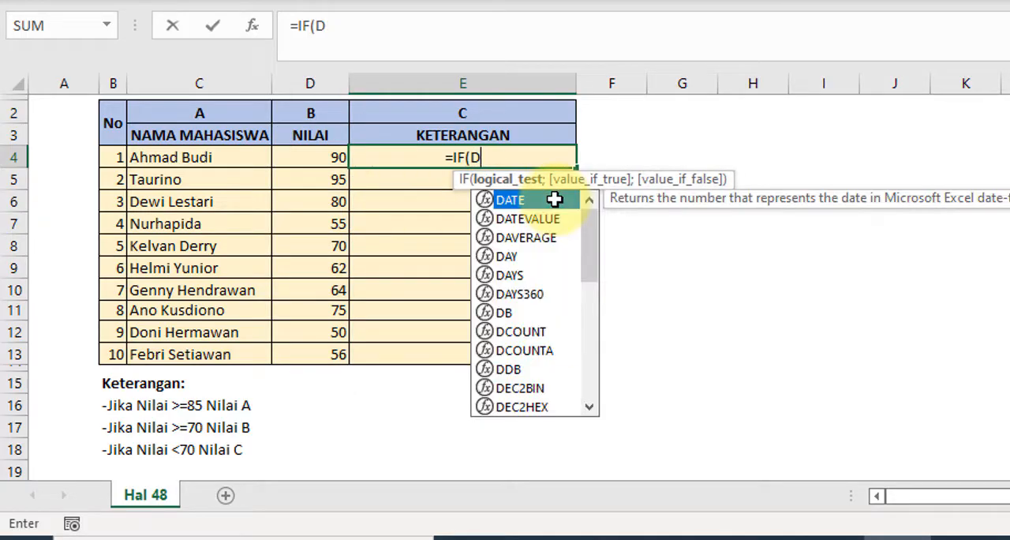
pyautogui.write('4')
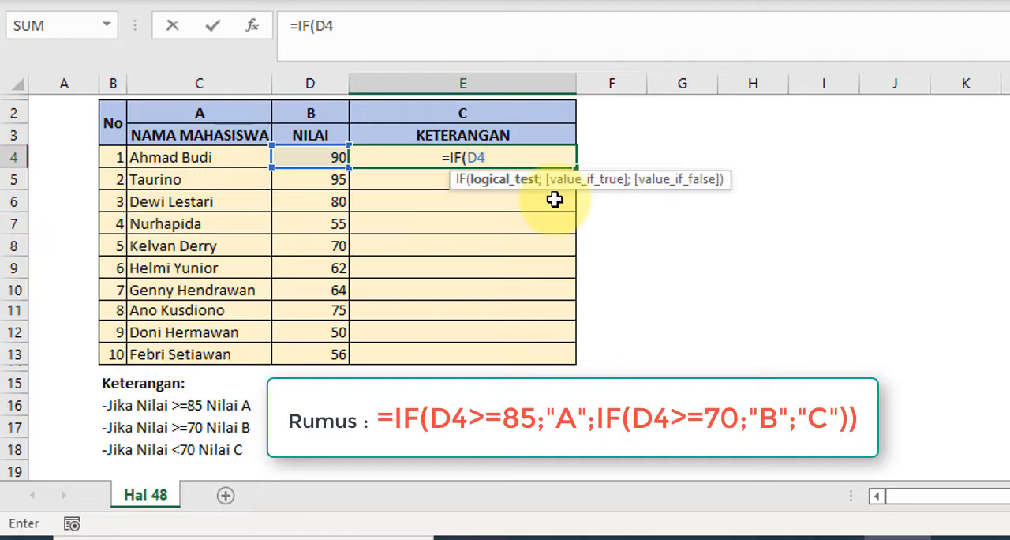
pyautogui.write('>=')
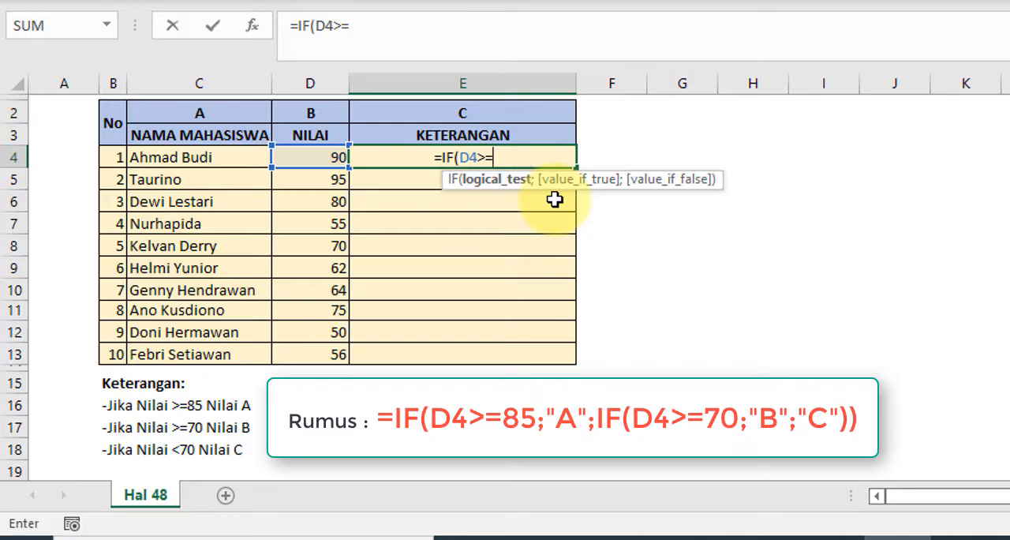
pyautogui.write('85')
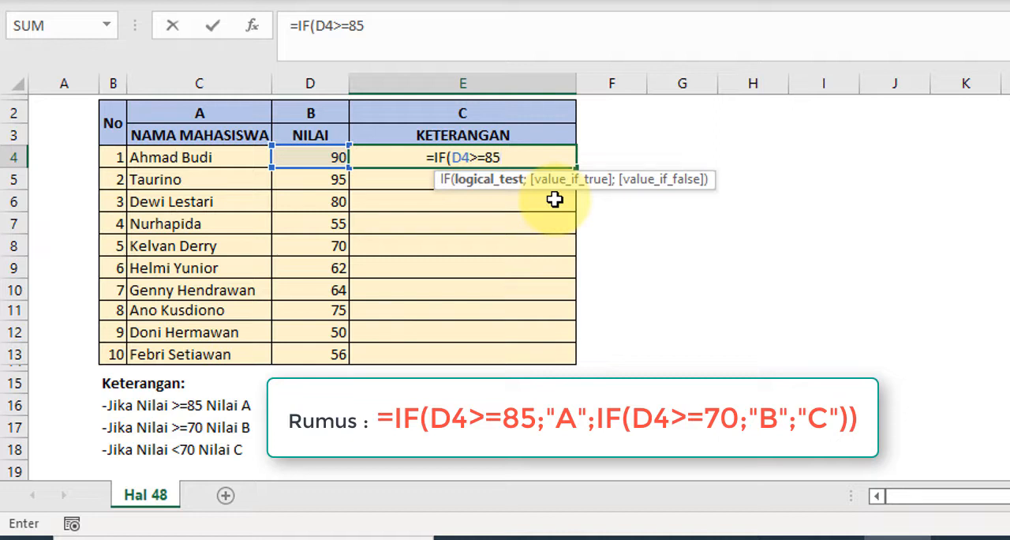
# - Add "A" as the value if true and advance the E4 formula to its value-if-false argument
pyautogui.write(';')
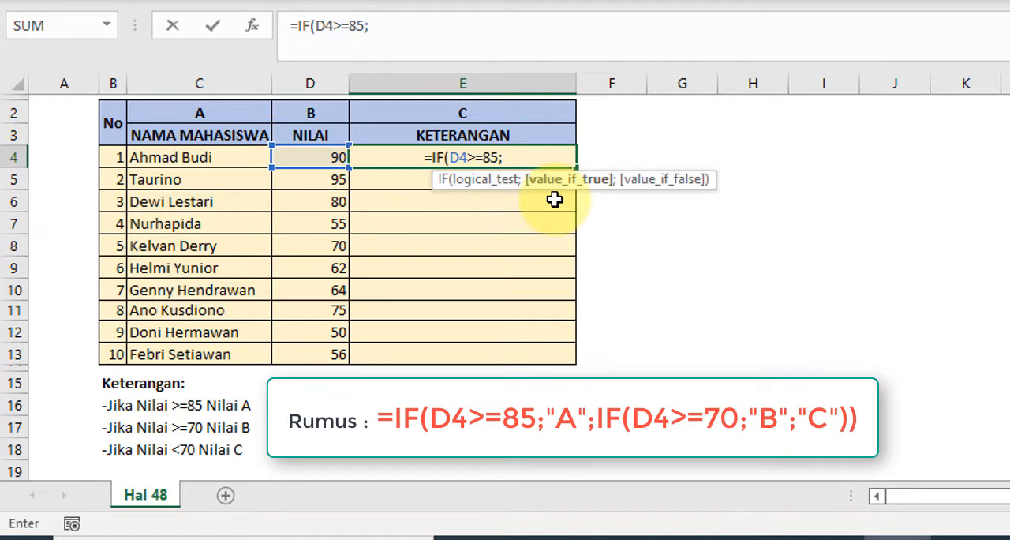
pyautogui.write('"A')
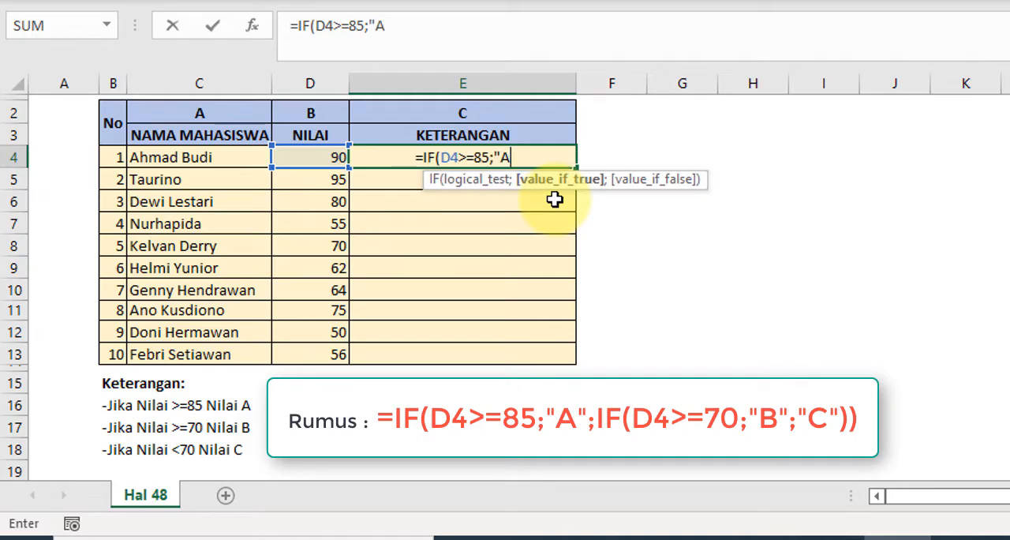
pyautogui.write('"')
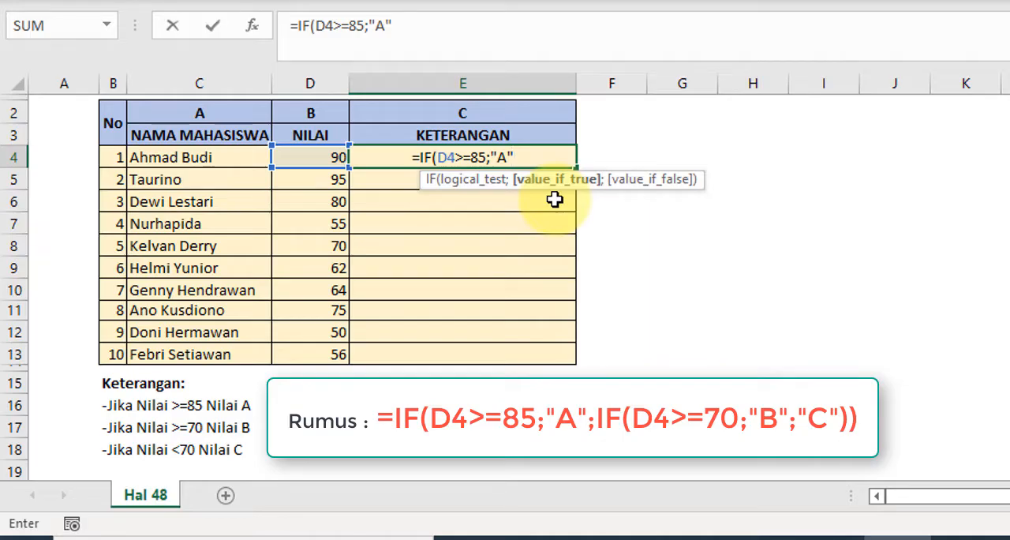
pyautogui.write(';')
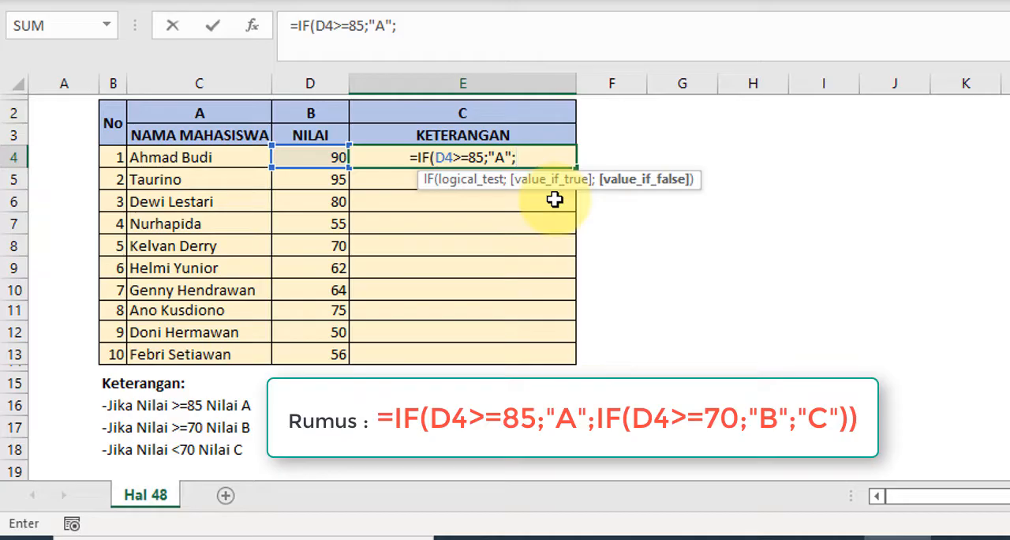
pyautogui.write('IF')
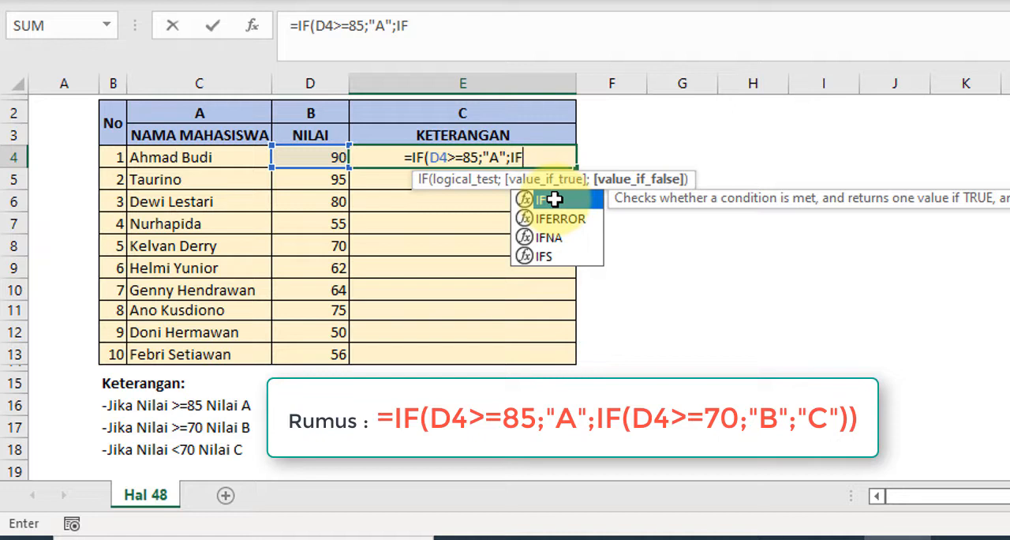
# - Nest a second IF as the value-if-false argument of the E4 formula, with the logical test D4>=70
pyautogui.doubleClick(554, 198)
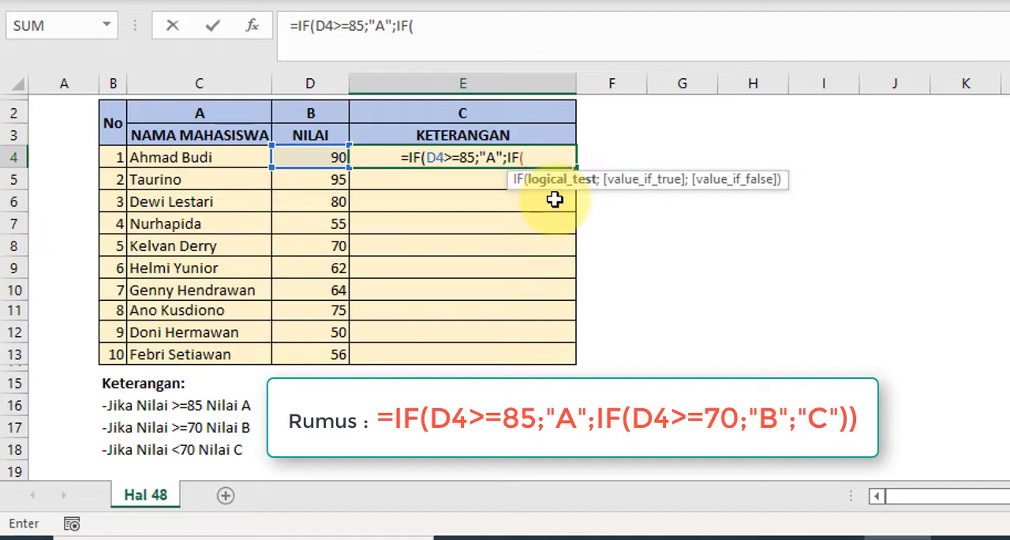
pyautogui.write('DF')
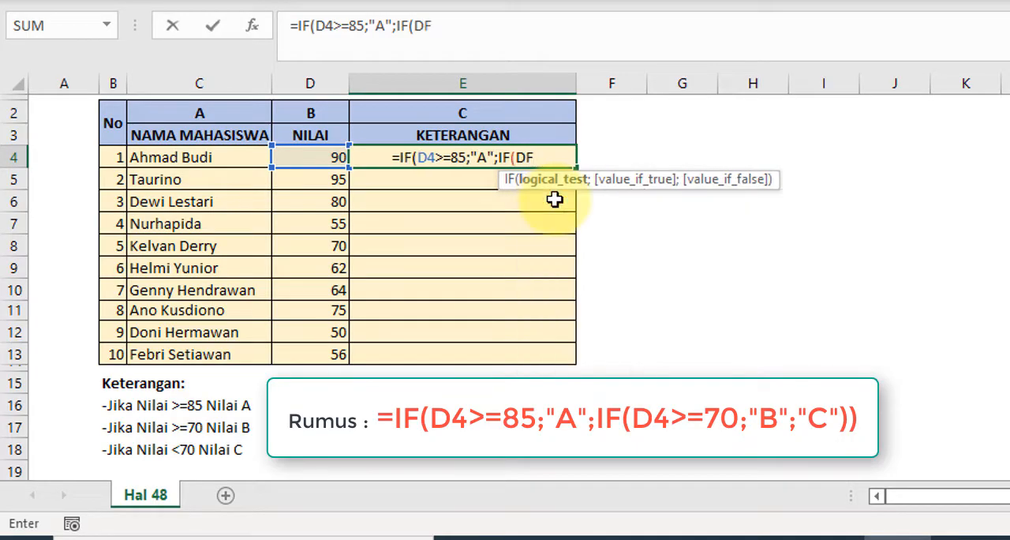
pyautogui.press('BackSpace')
pyautogui.write('4')
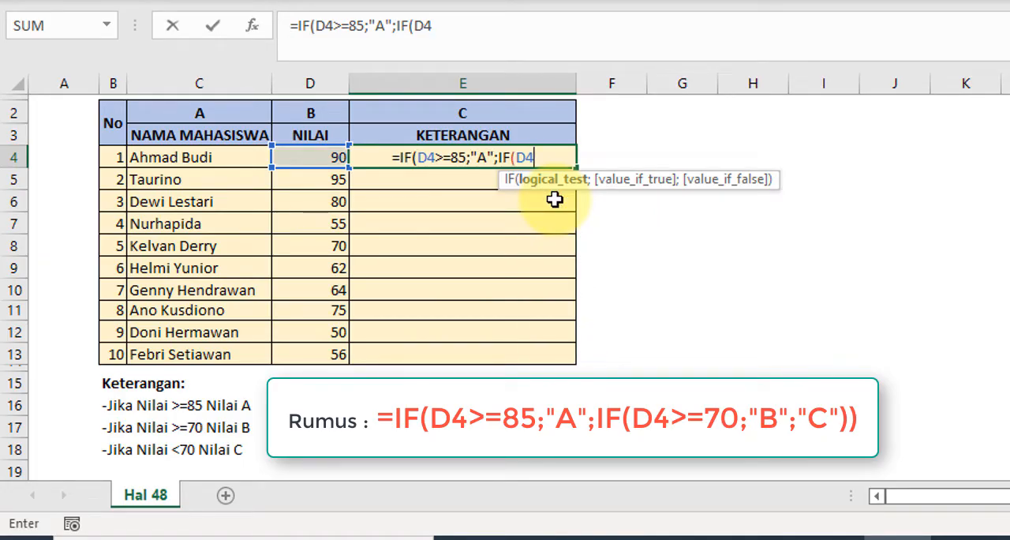
pyautogui.write('>')
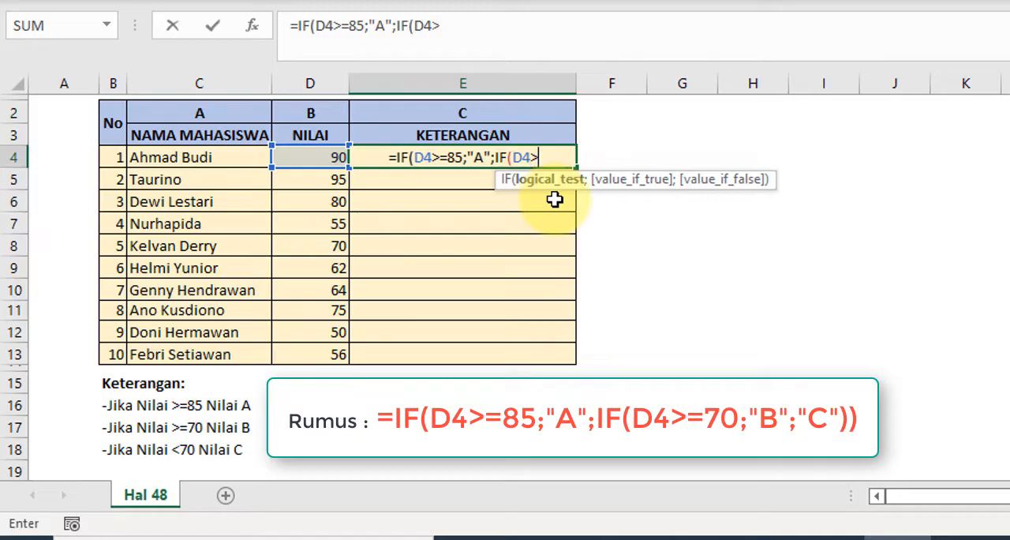
pyautogui.write('=')
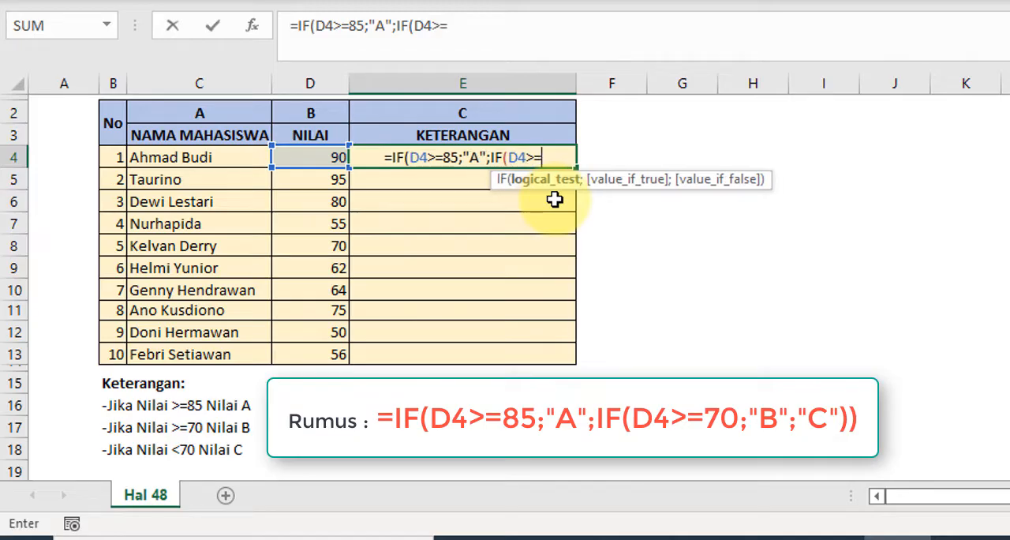
pyautogui.write('70')
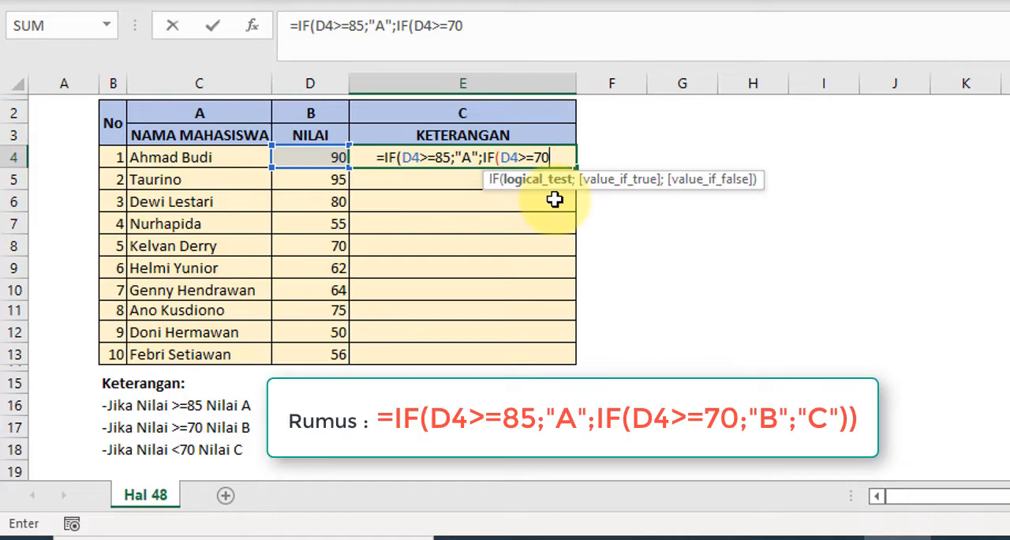
# - Complete the nested IF in E4 with "B" if true and "C" if false, closing both functions and entering the formula
pyautogui.write(';"')
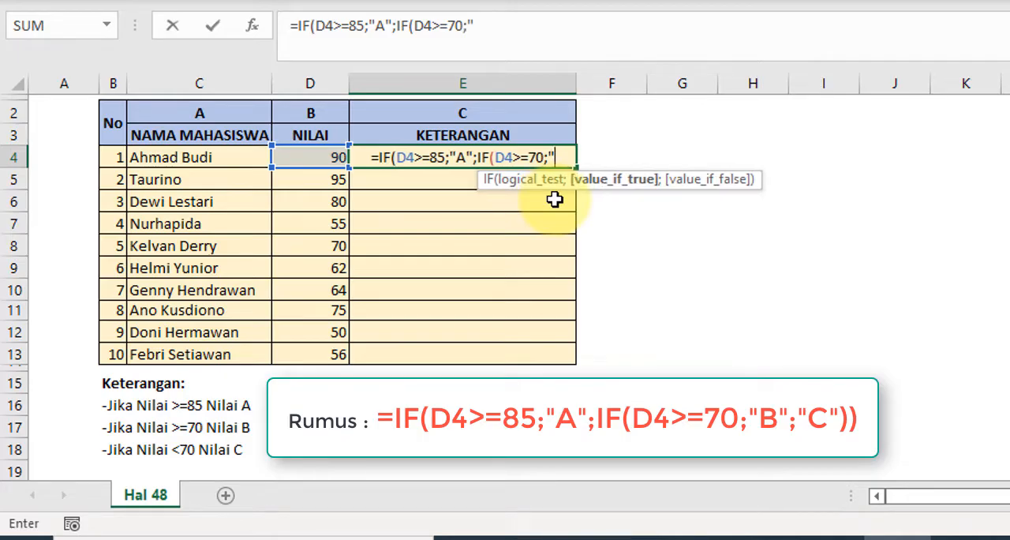
pyautogui.write('B')
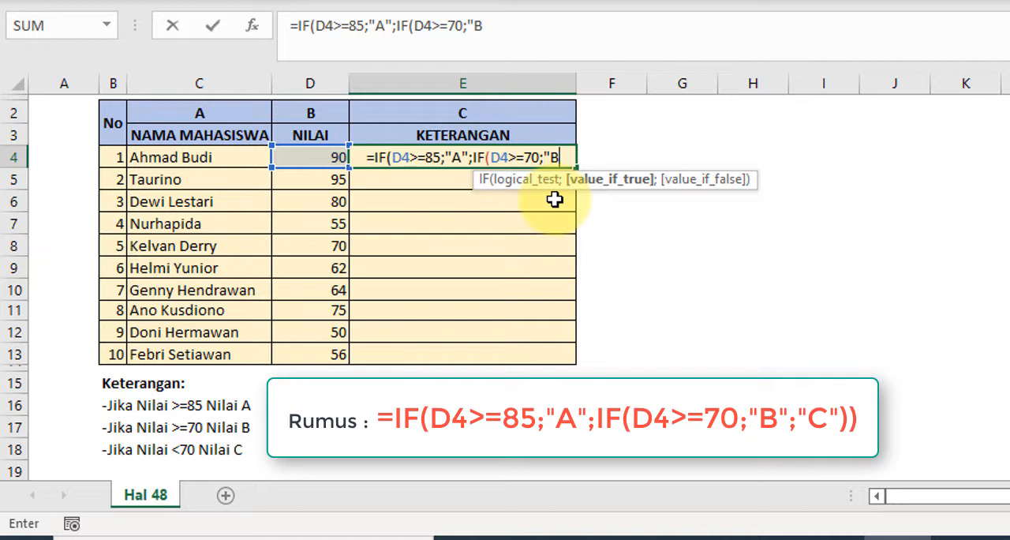
pyautogui.write('"')
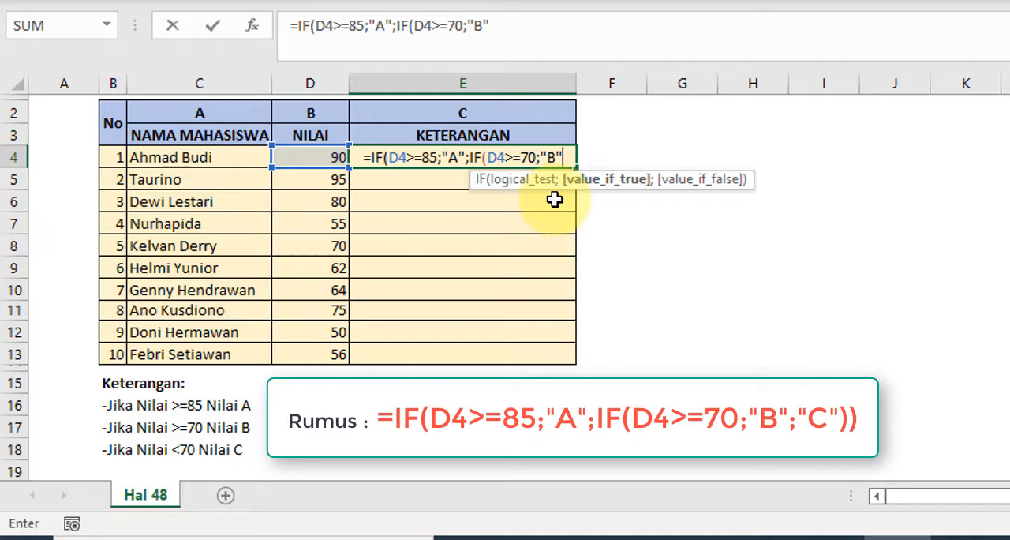
pyautogui.write(';')
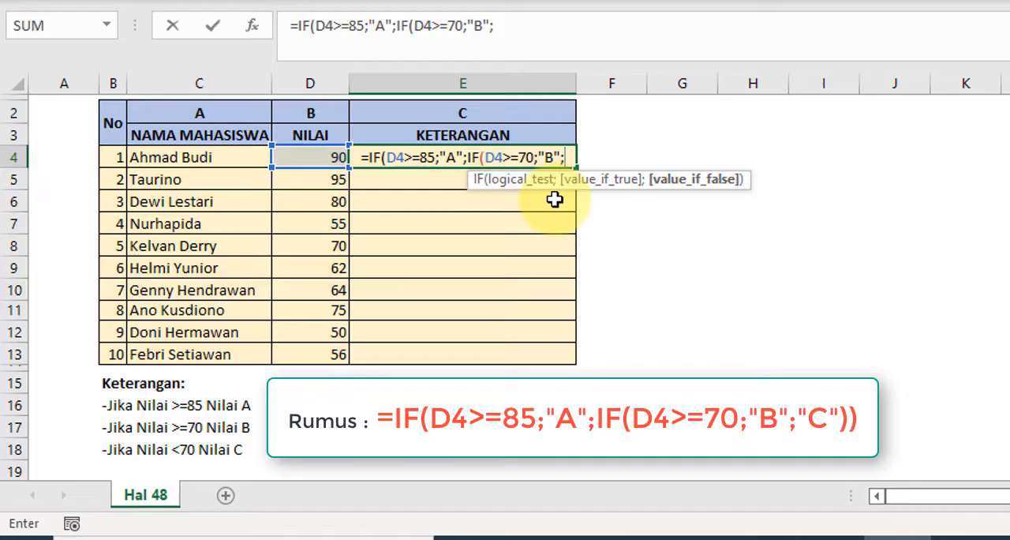
pyautogui.write('"')
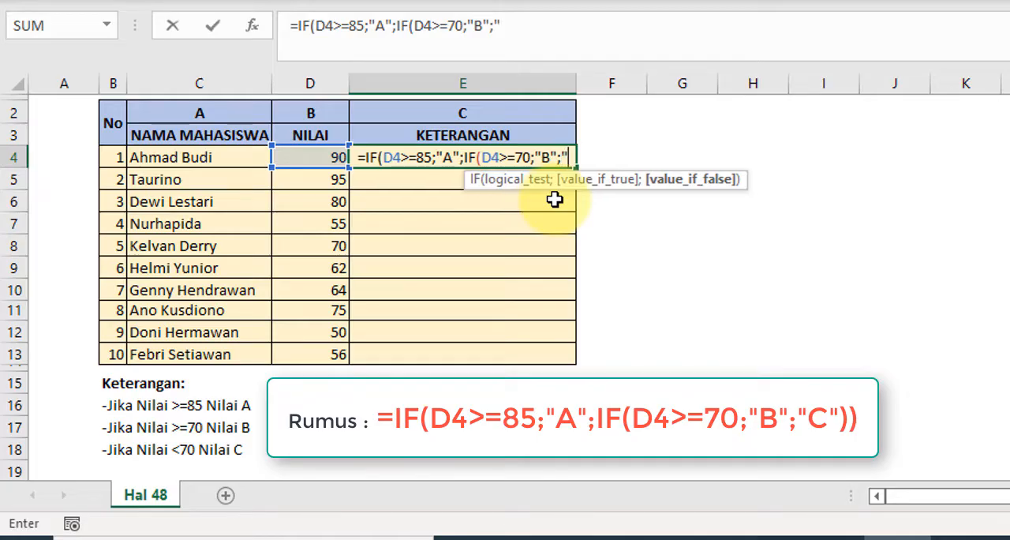
pyautogui.write('C')
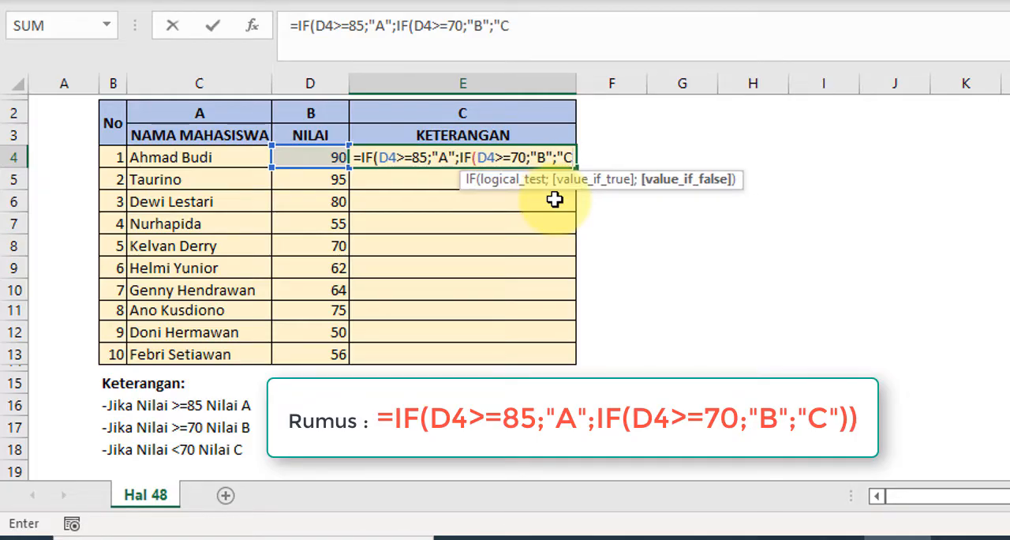
pyautogui.write('"')
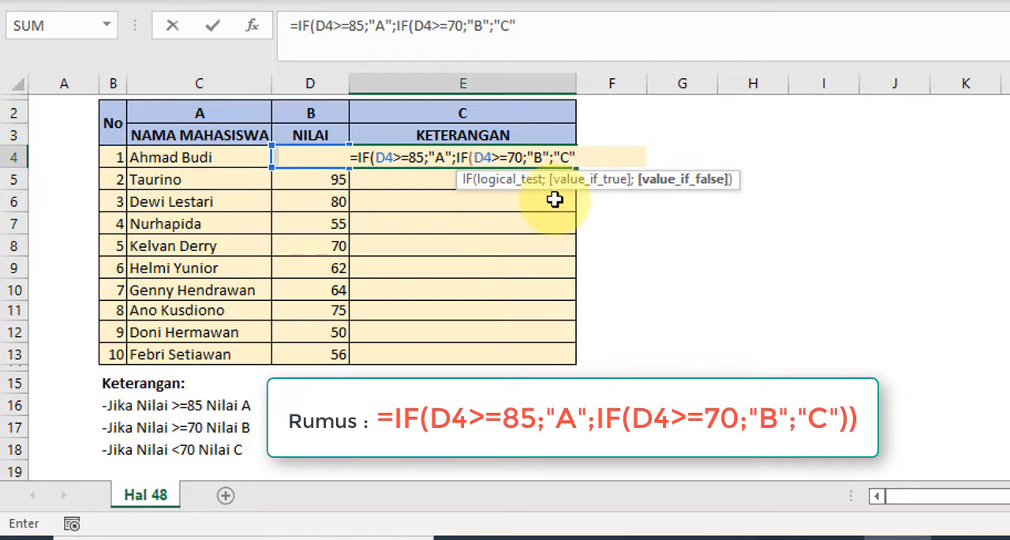
pyautogui.write('))')
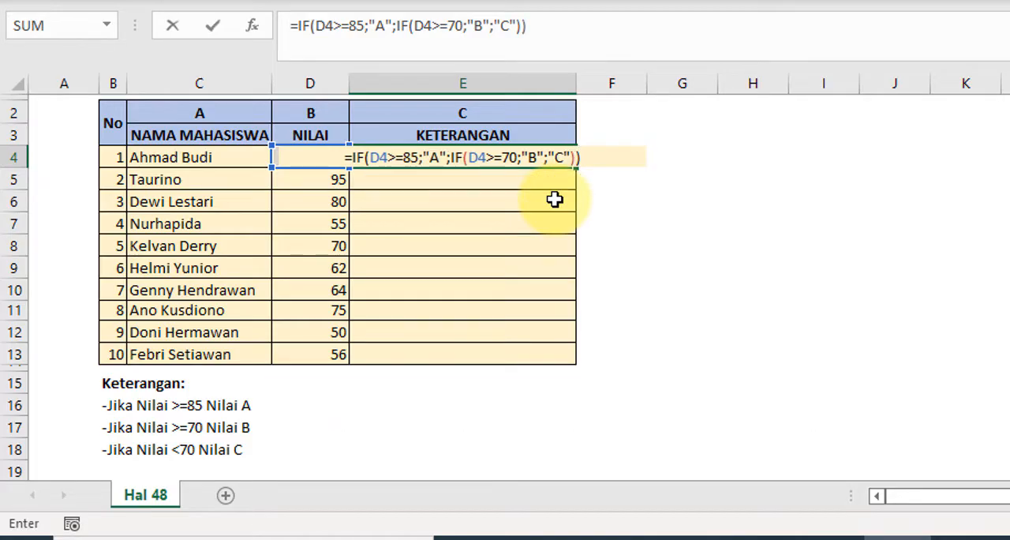
pyautogui.press('Return')
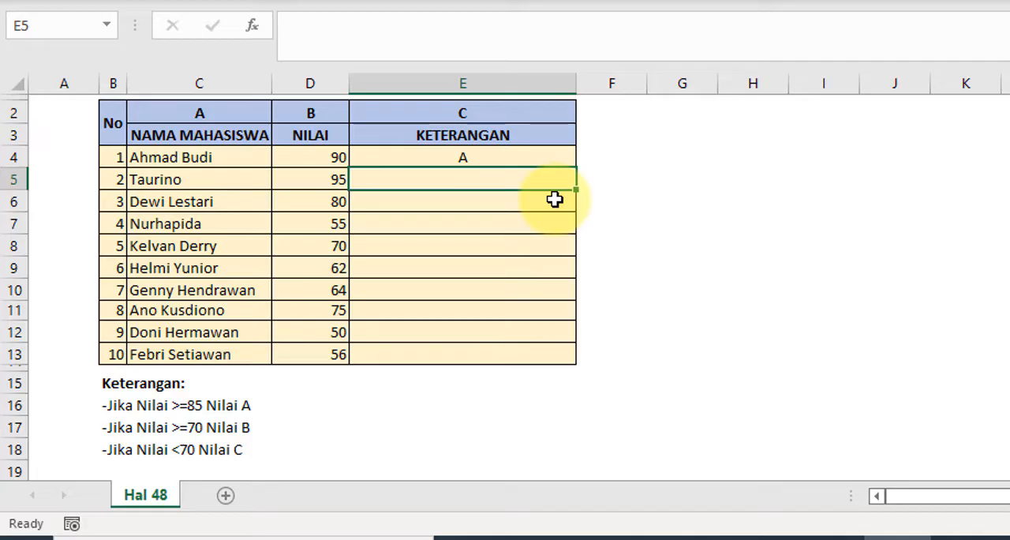
# - Copy the nested IF formula from E4 down the KETERANGAN column through E13
pyautogui.click(420, 157)
pyautogui.moveTo(579, 167); pyautogui.dragTo(574, 364)
pyautogui.click(408, 200)
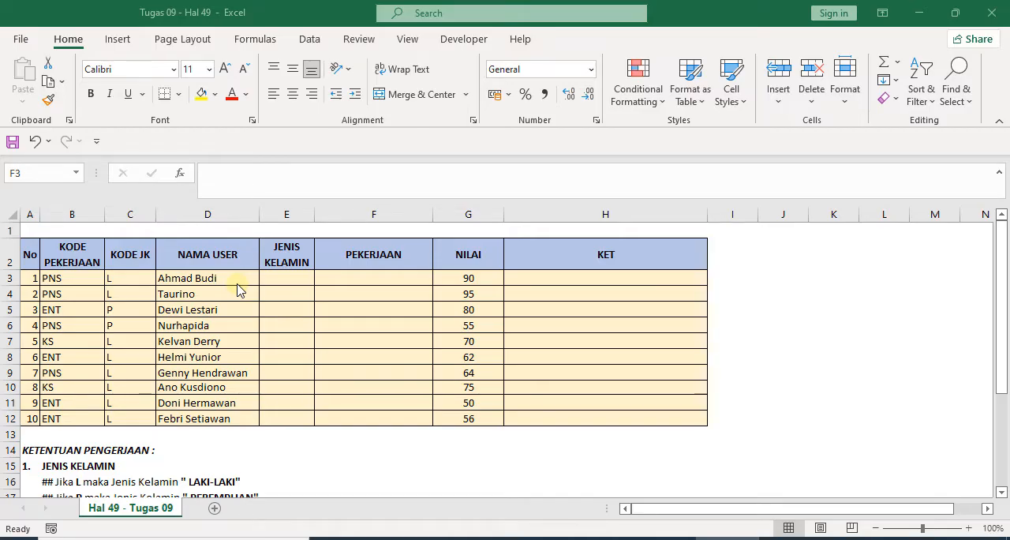
# - Correct the KET rule in B26 of the Hal 49 - Tugas 09 sheet to read "## Jika NILAI =< 65 maka KET " GAGAL""
pyautogui.click(193, 293)
pyautogui.scroll(-1, 180, 347)
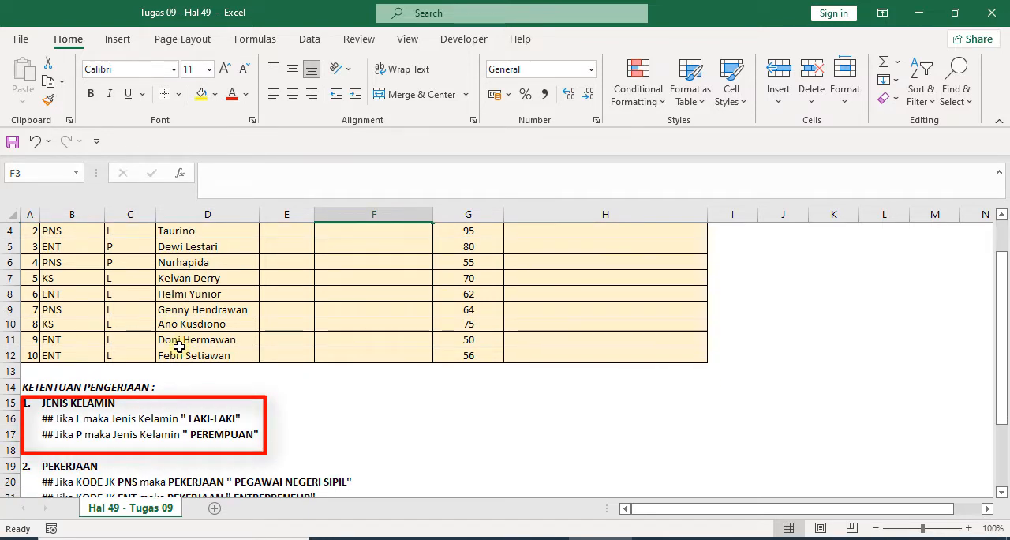
pyautogui.scroll(-2, 176, 354)
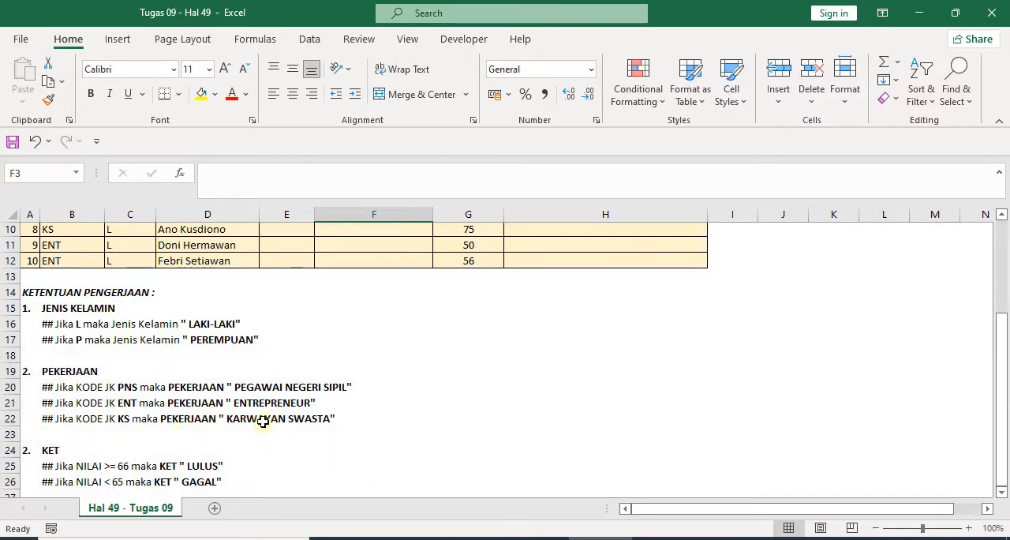
pyautogui.scroll(-2, 263, 421)
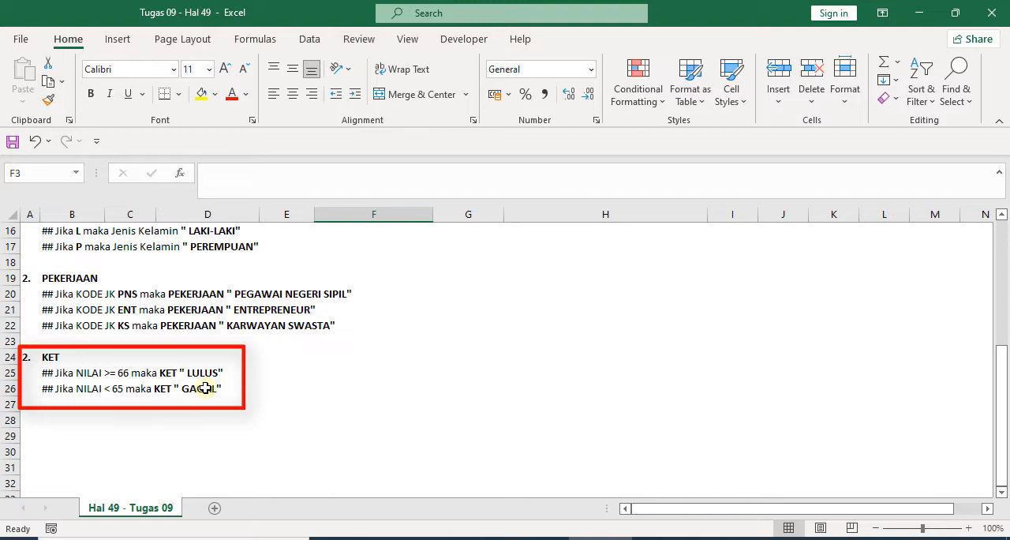
pyautogui.click(101, 390)
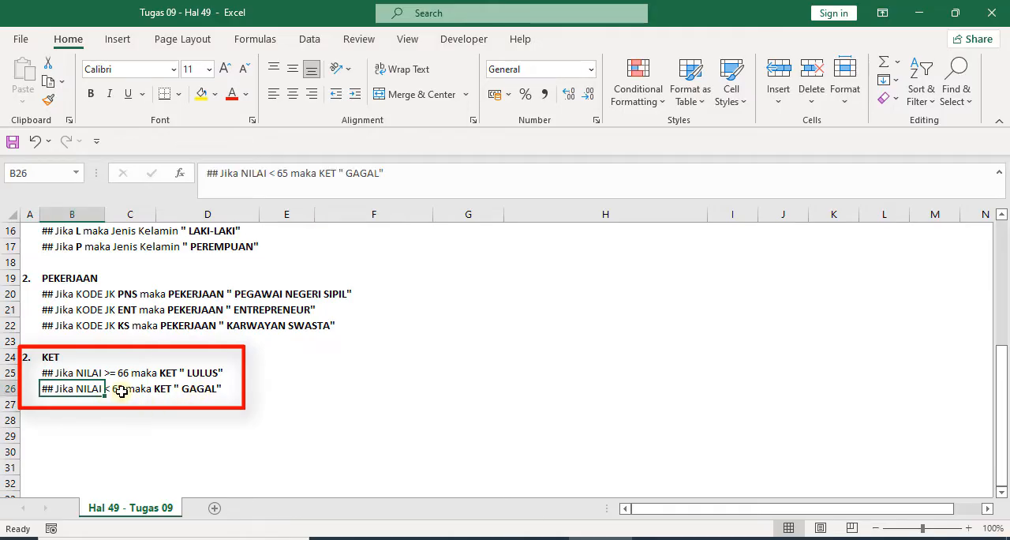
pyautogui.click(269, 172)
pyautogui.write('=')
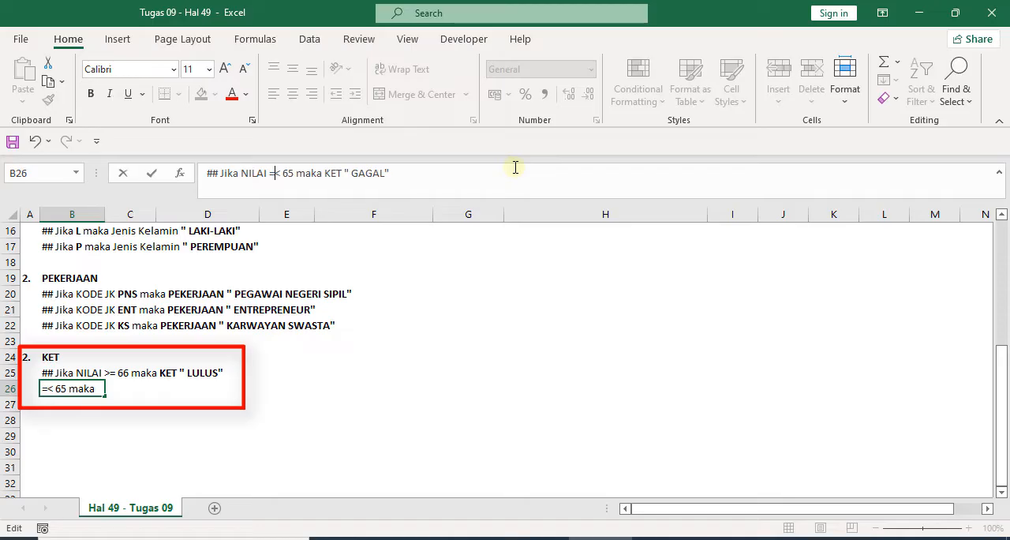
pyautogui.press('Return')
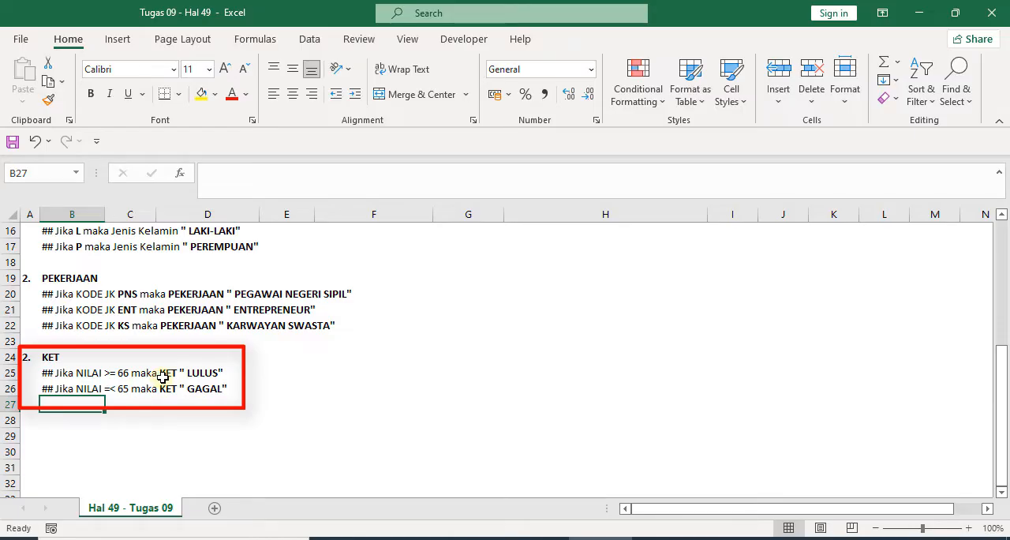
# - Start an IF formula in E3 of the JENIS KELAMIN column with the logical test C3="L"
pyautogui.scroll(5, 161, 377)
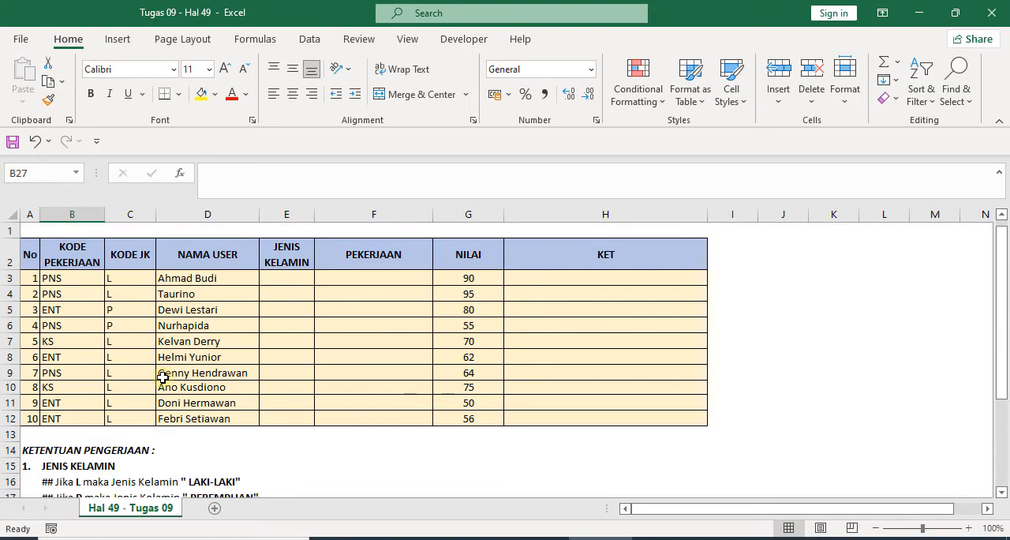
pyautogui.click(197, 272)
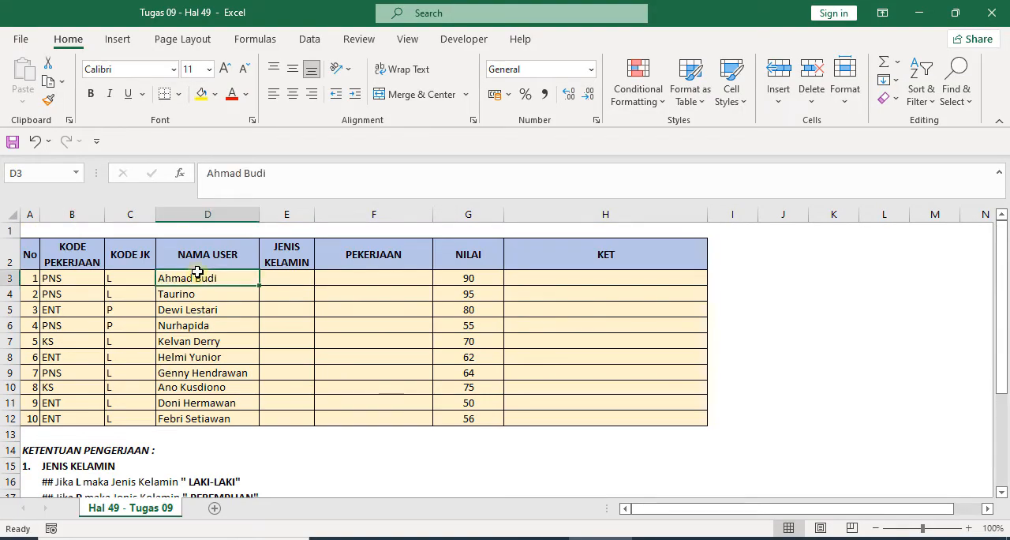
pyautogui.click(132, 280)
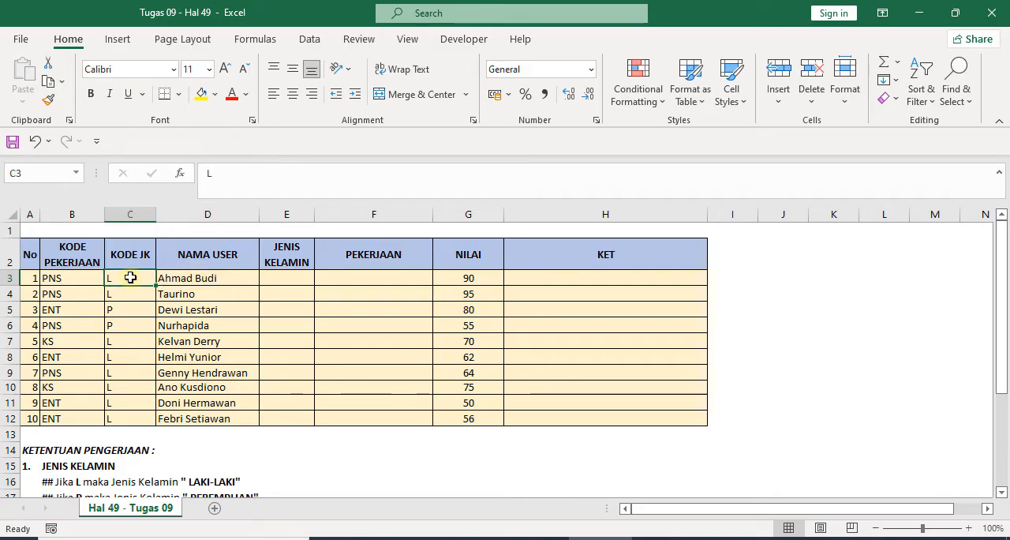
pyautogui.click(283, 277)
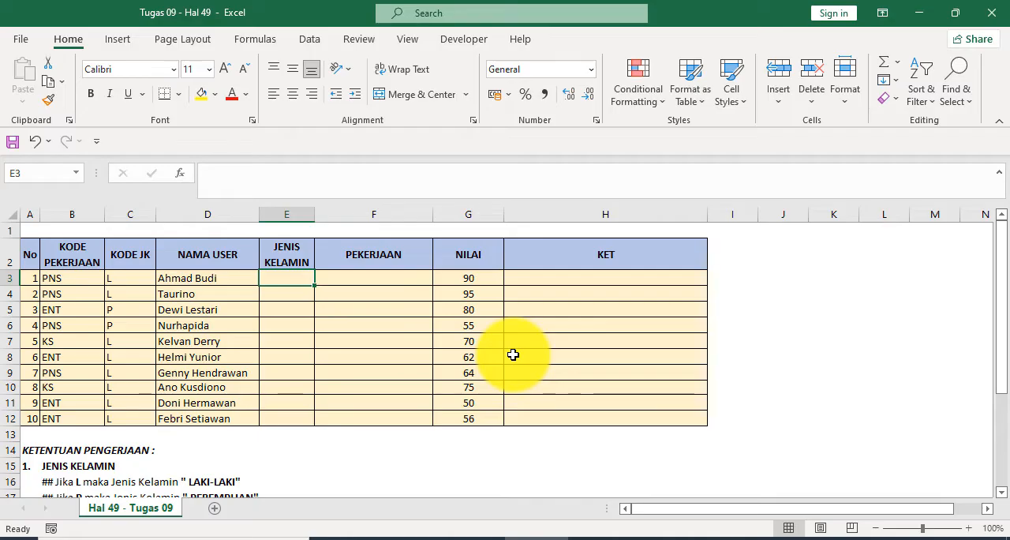
pyautogui.write('=')
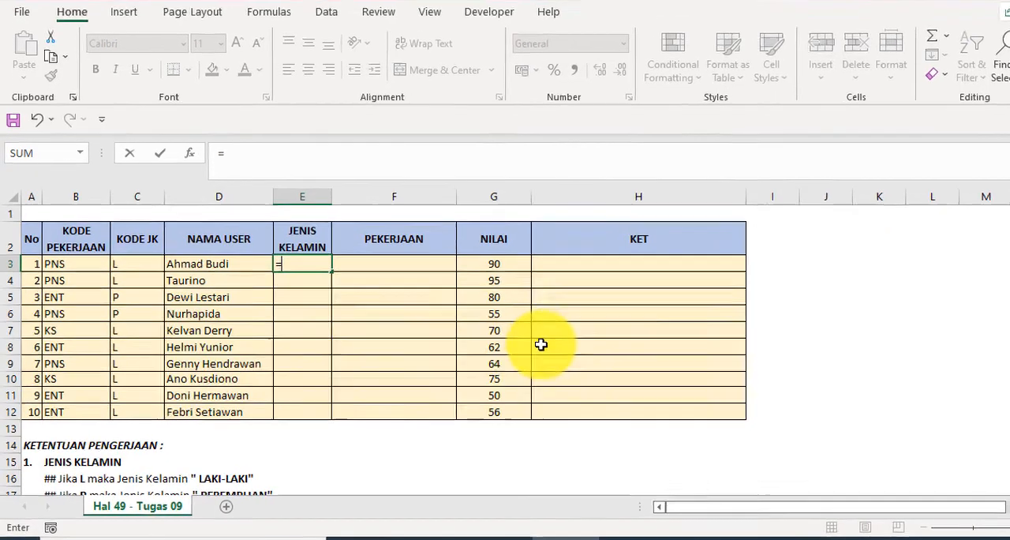
pyautogui.write('if(')
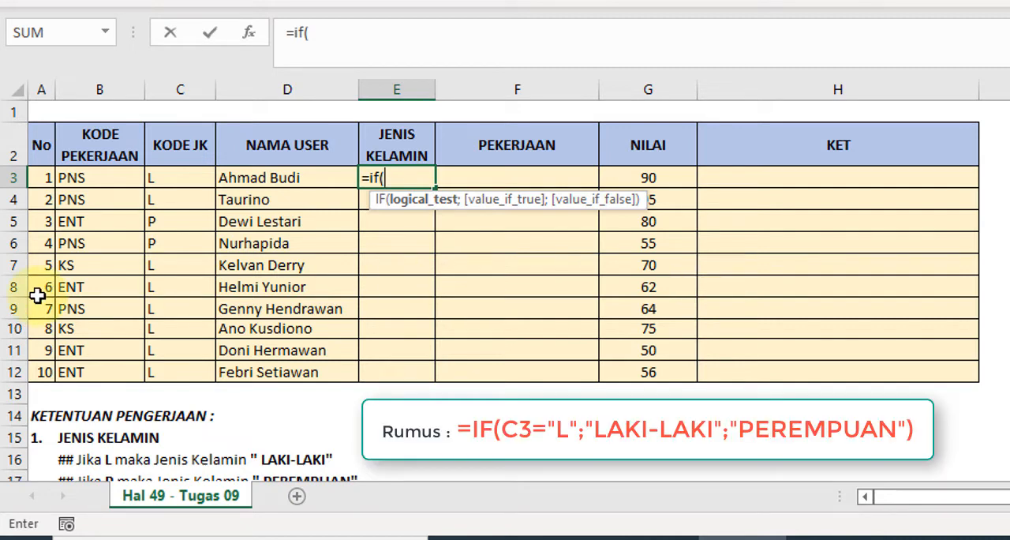
pyautogui.click(168, 177)
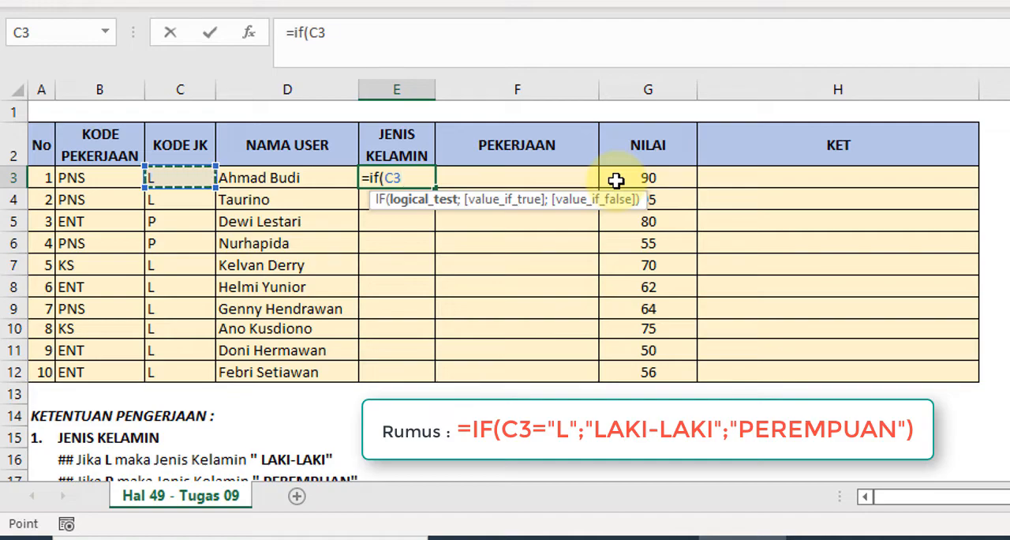
pyautogui.write('="')
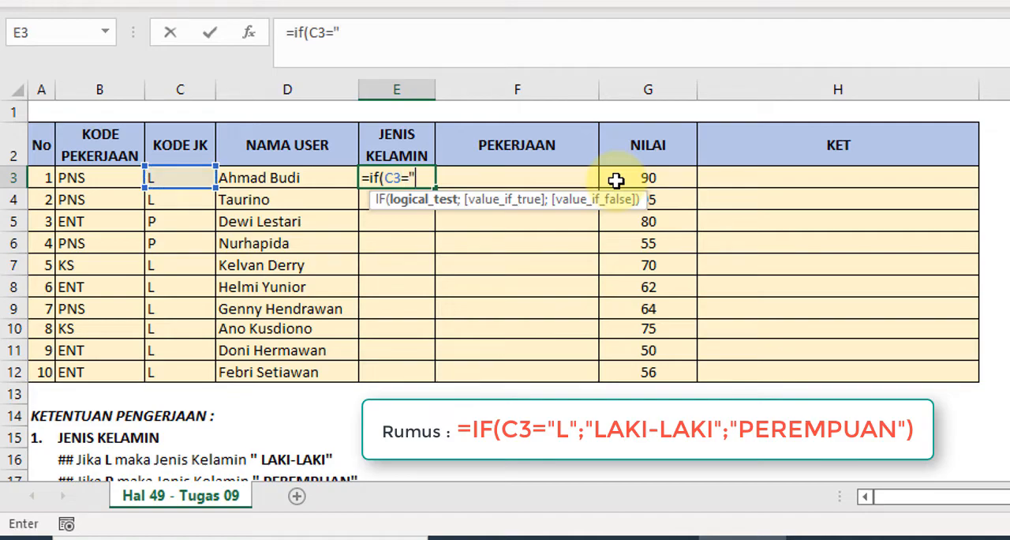
pyautogui.write('L"')
# - Complete the IF formula in E3 with "LAKI-LAKI" if true and "PEREMPUAN" if false, then enter it
pyautogui.write(';')
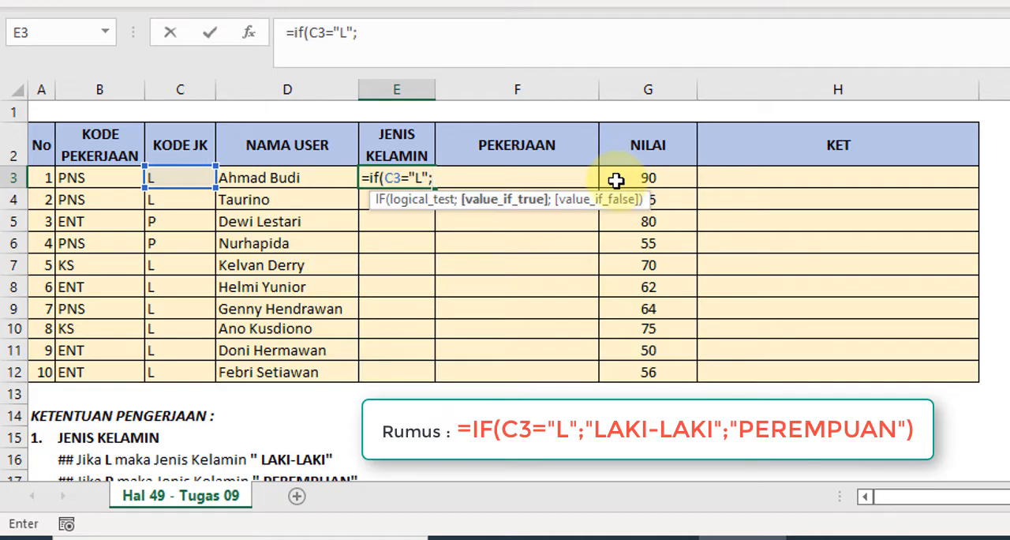
pyautogui.write('"LAKI-LAKI')
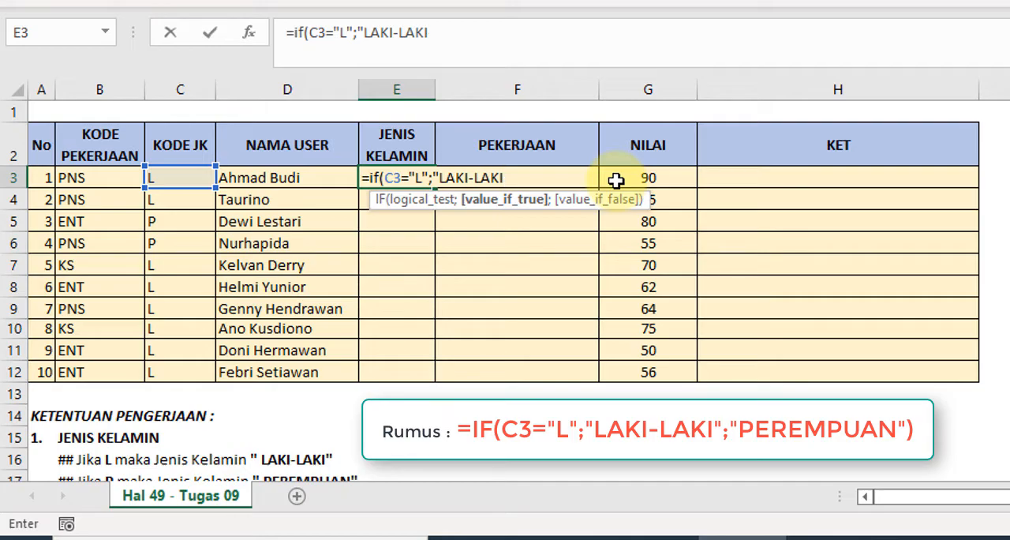
pyautogui.write('"')
pyautogui.write(';')
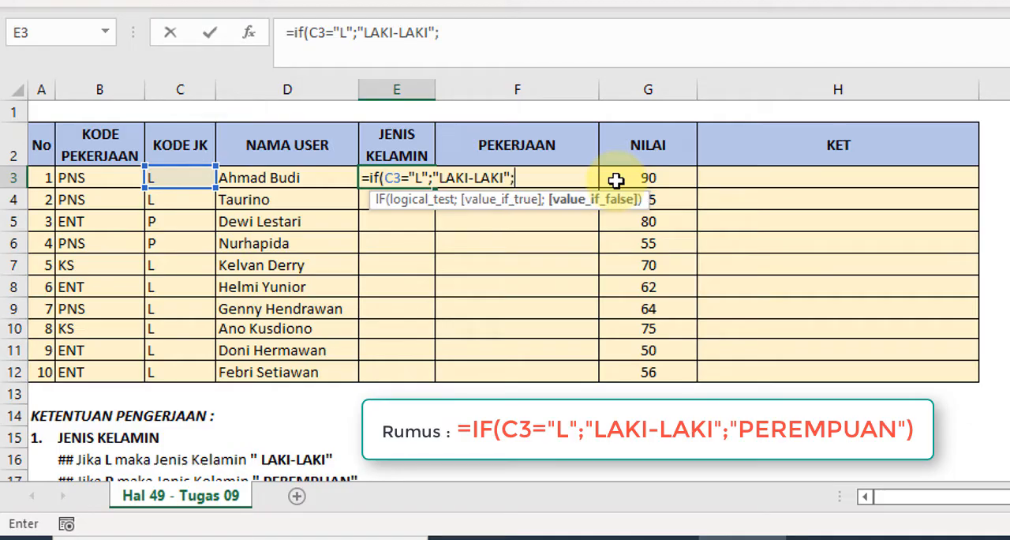
pyautogui.write('"PEREM')
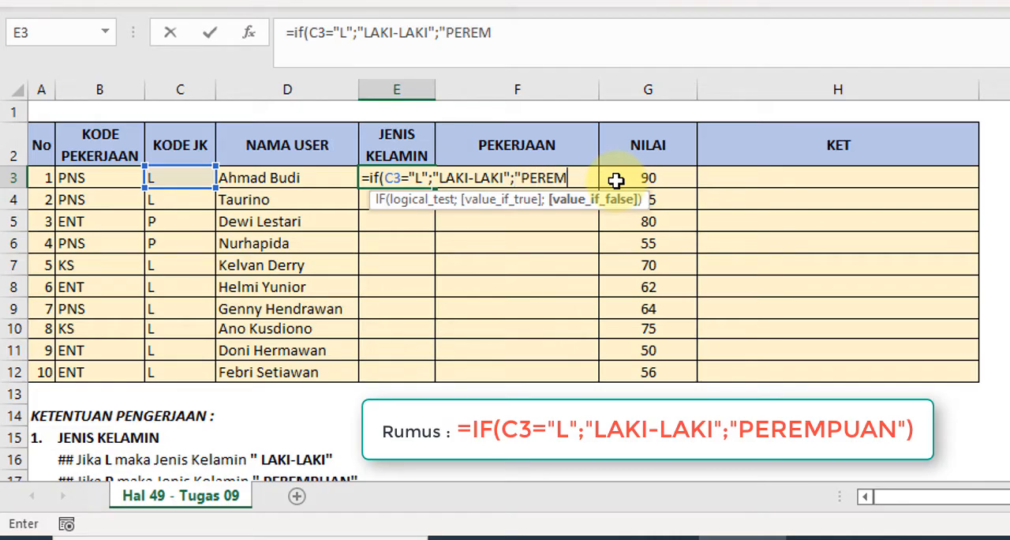
pyautogui.write('PUAN')
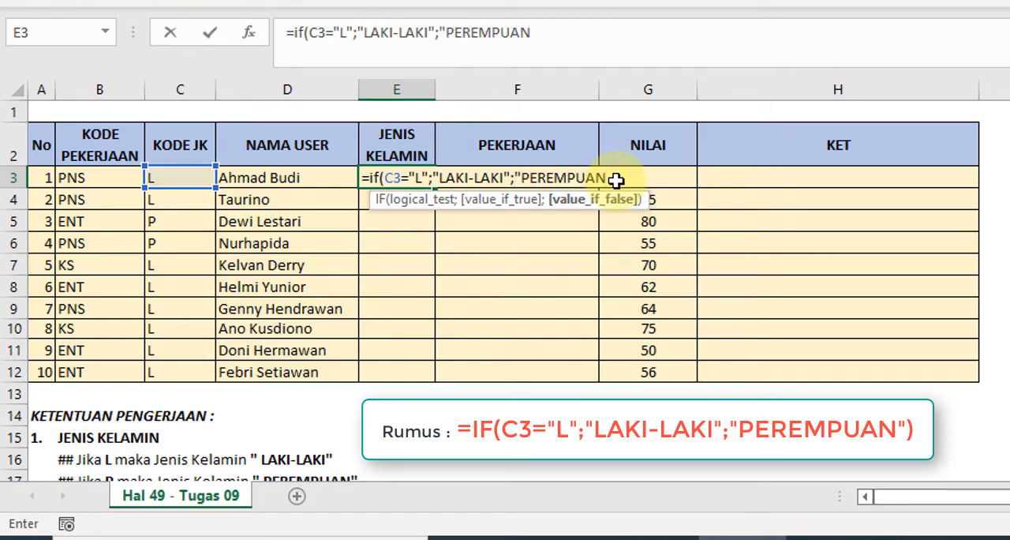
pyautogui.write('")')
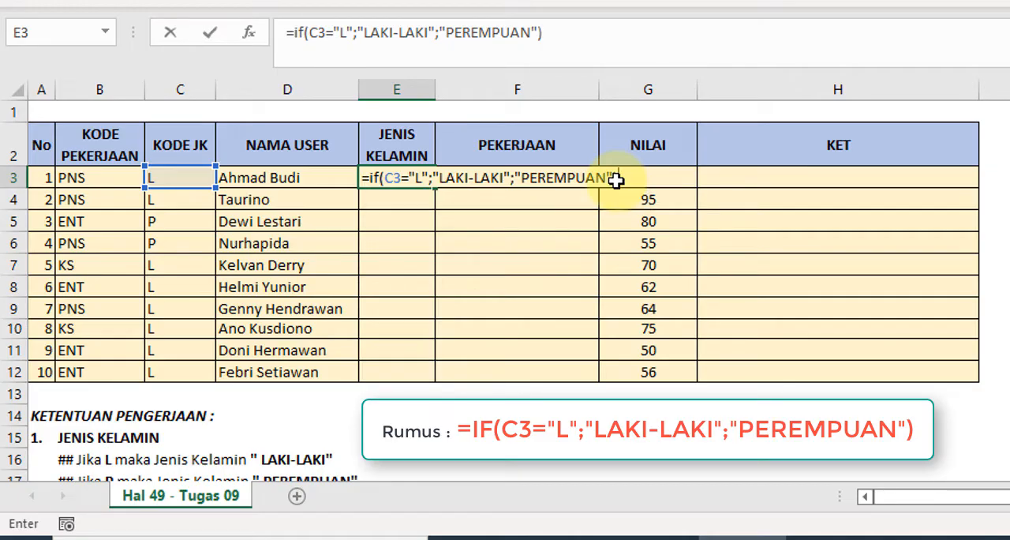
pyautogui.press('Return')
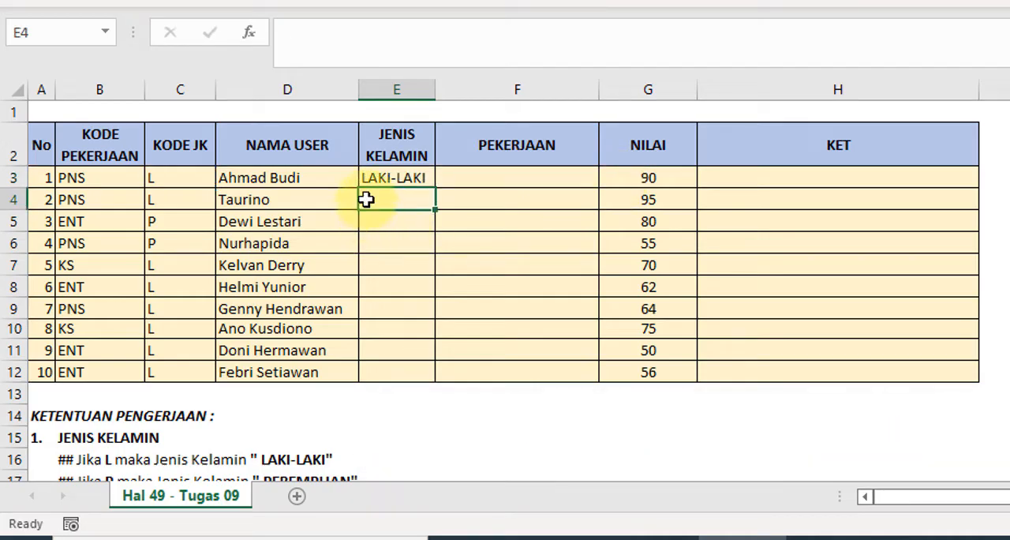
# - Copy the formula from E3 down the JENIS KELAMIN column through E12 and widen column E to fit its entries
pyautogui.click(396, 172)
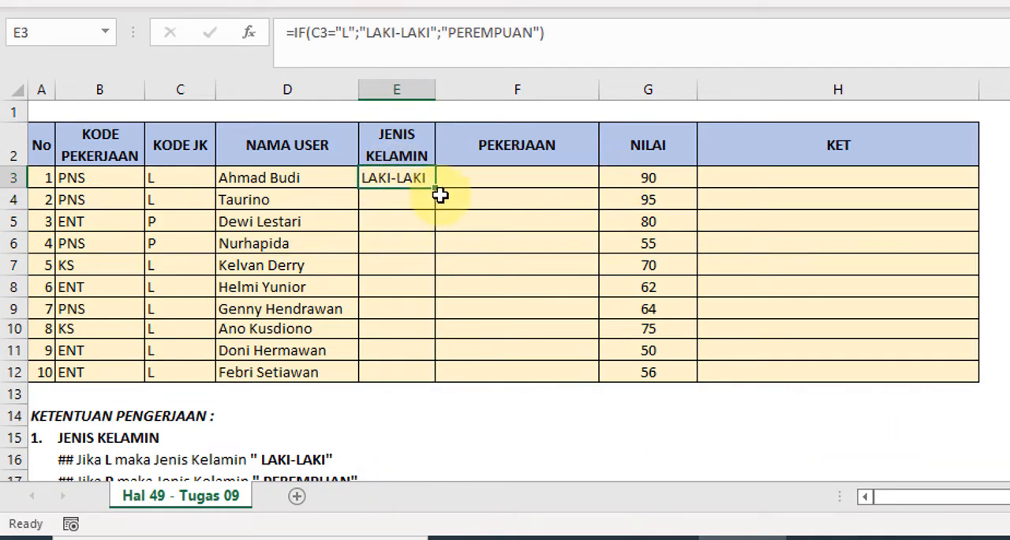
pyautogui.moveTo(435, 187); pyautogui.dragTo(435, 388)
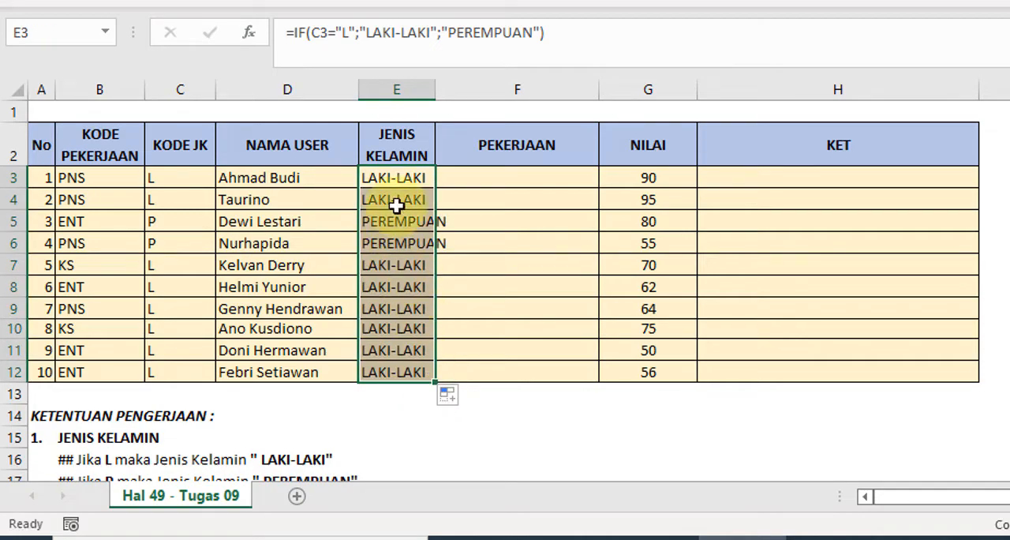
pyautogui.click(447, 173)
pyautogui.moveTo(439, 97); pyautogui.dragTo(457, 91)
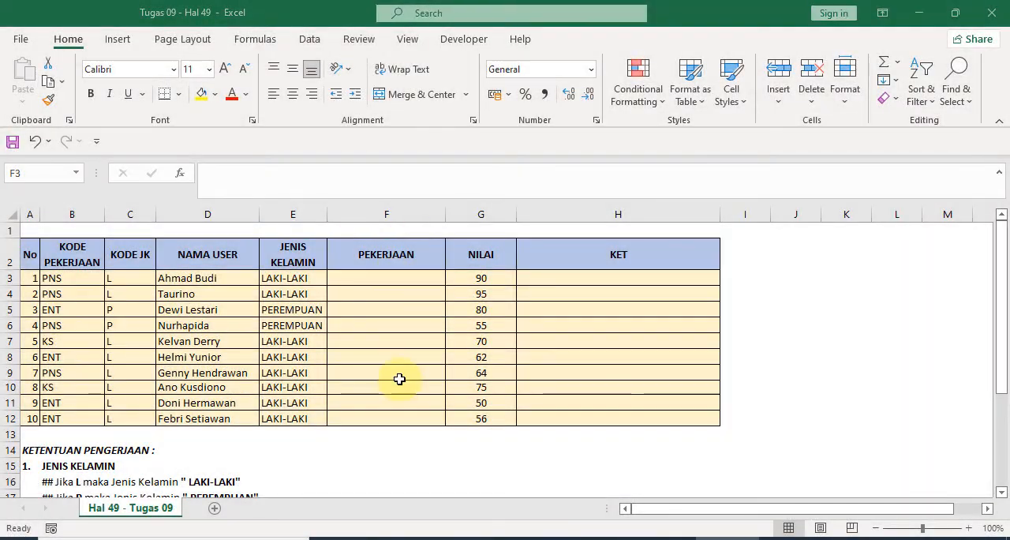
pyautogui.doubleClick(394, 278)
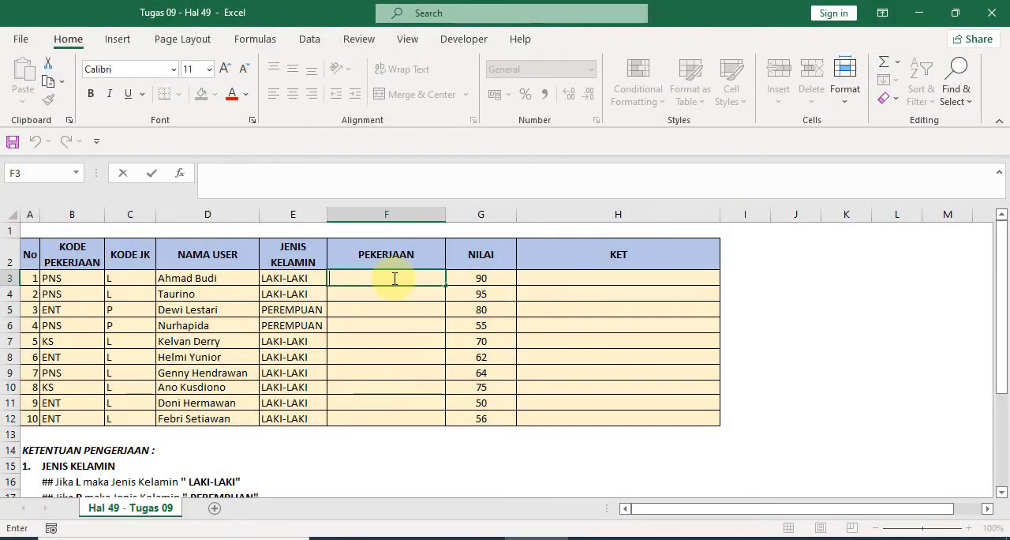
pyautogui.click(406, 340)
pyautogui.click(348, 277)
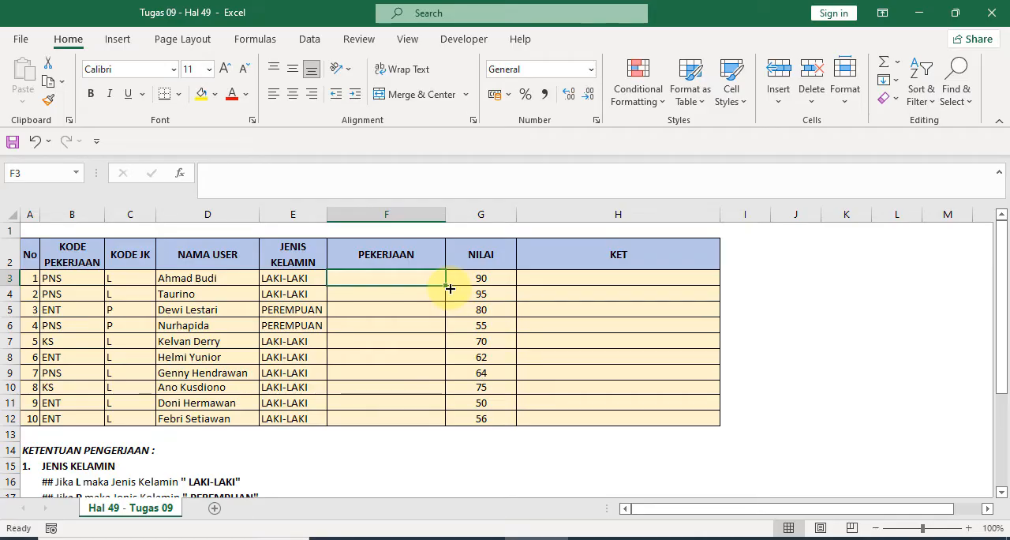
# - Correct the misspelled word in the KS rule in B22 so the job title reads "KARYAWAN SWASTA"
pyautogui.scroll(-2, 271, 423)
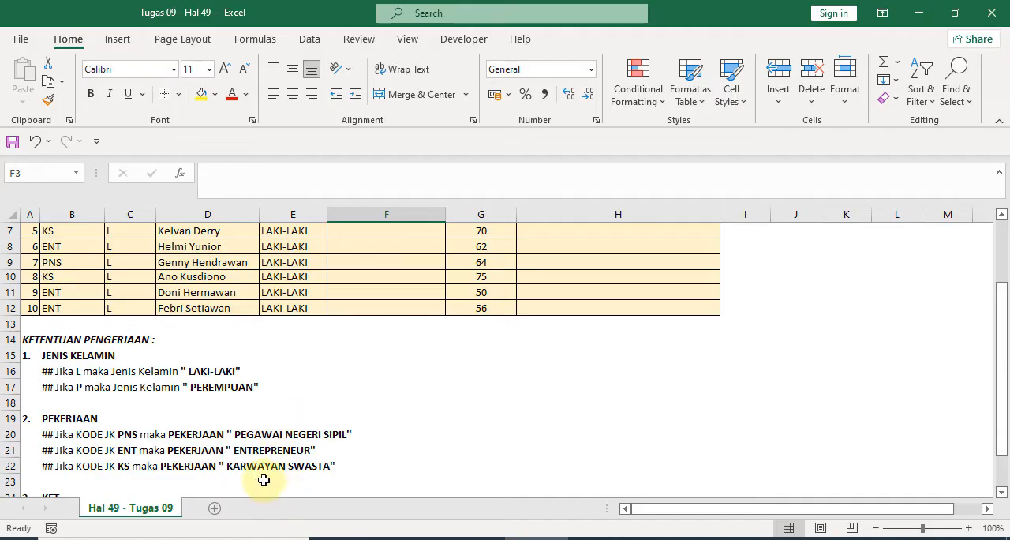
pyautogui.click(232, 465)
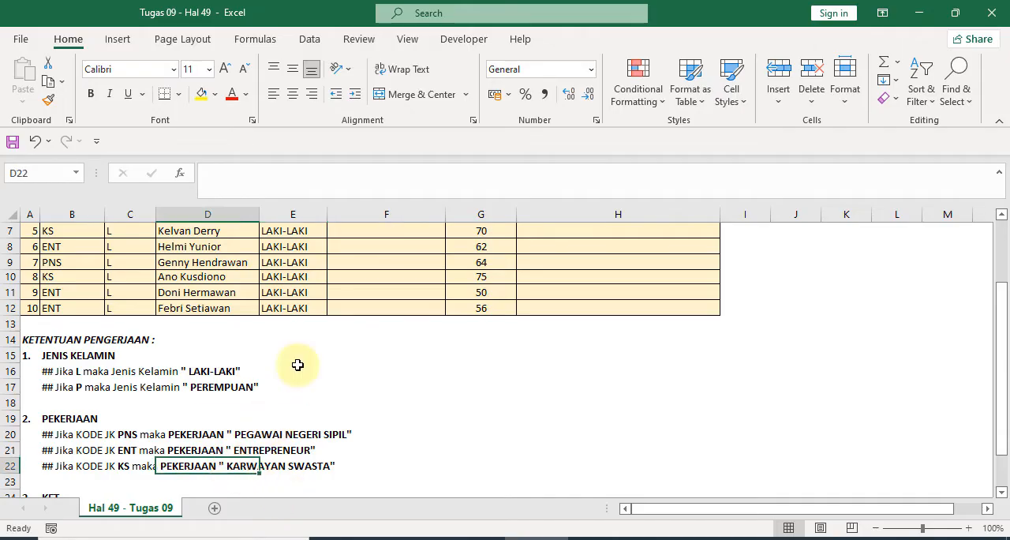
pyautogui.click(42, 468)
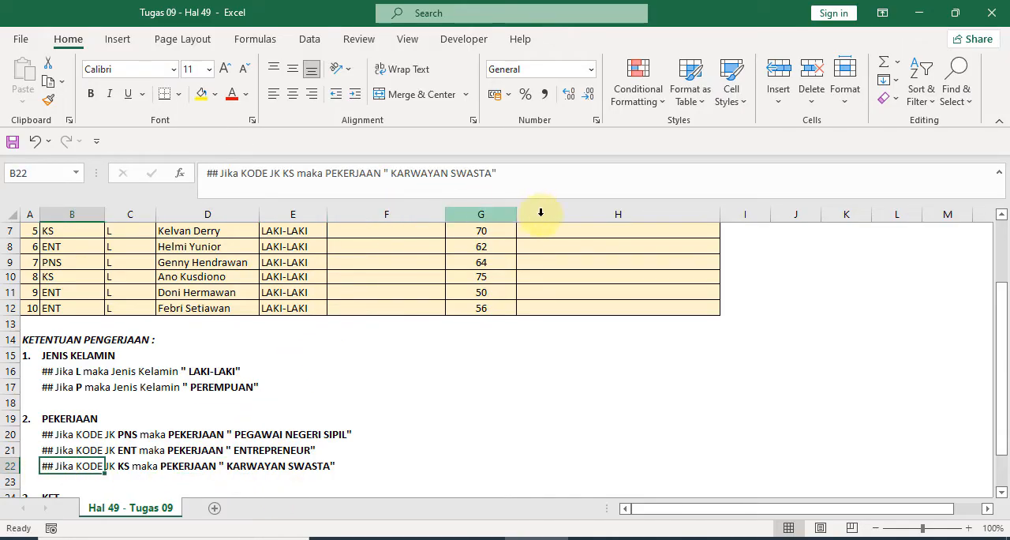
pyautogui.doubleClick(414, 173)
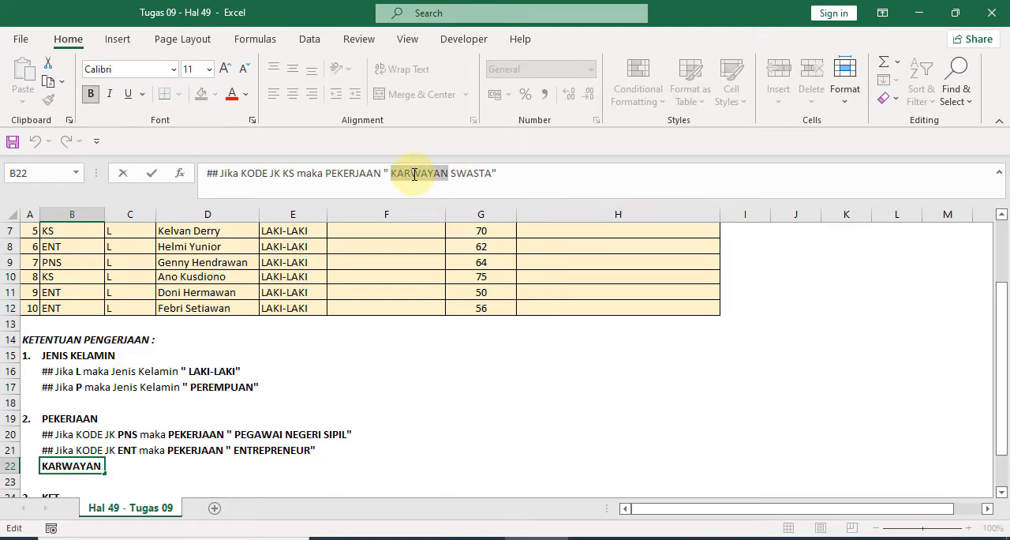
pyautogui.write('KRA')
pyautogui.press('BackSpace')
pyautogui.press('BackSpace')
pyautogui.write('ARYAWAN')
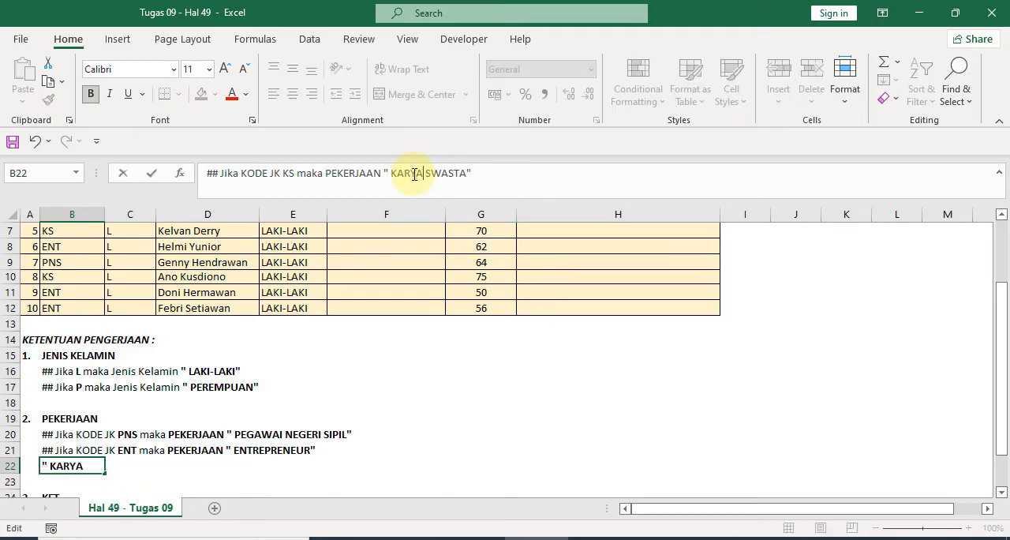
pyautogui.press('Return')
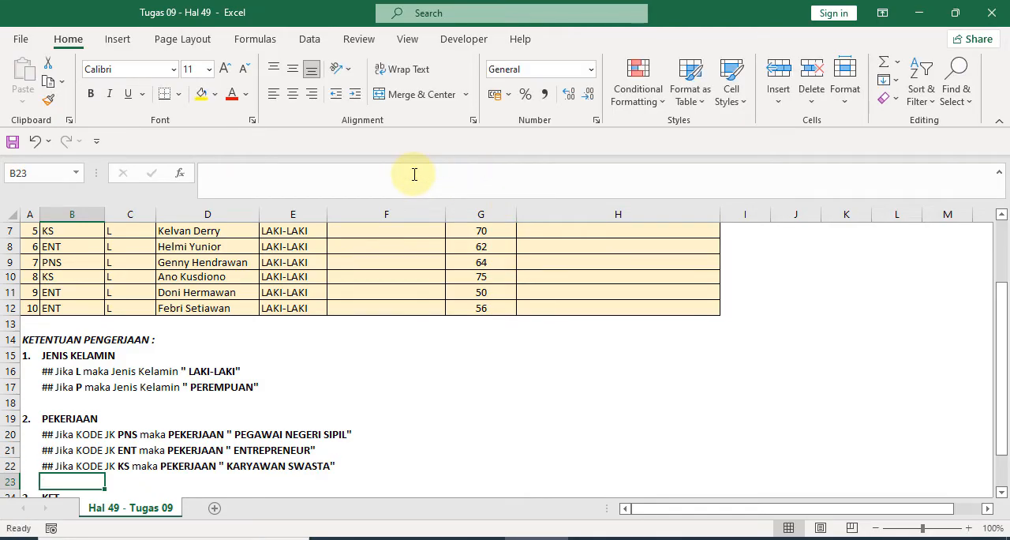
# - Start an IF formula in F3 of the PEKERJAAN column with the logical test B3="PNS"
pyautogui.scroll(2, 379, 264)
pyautogui.click(384, 280)
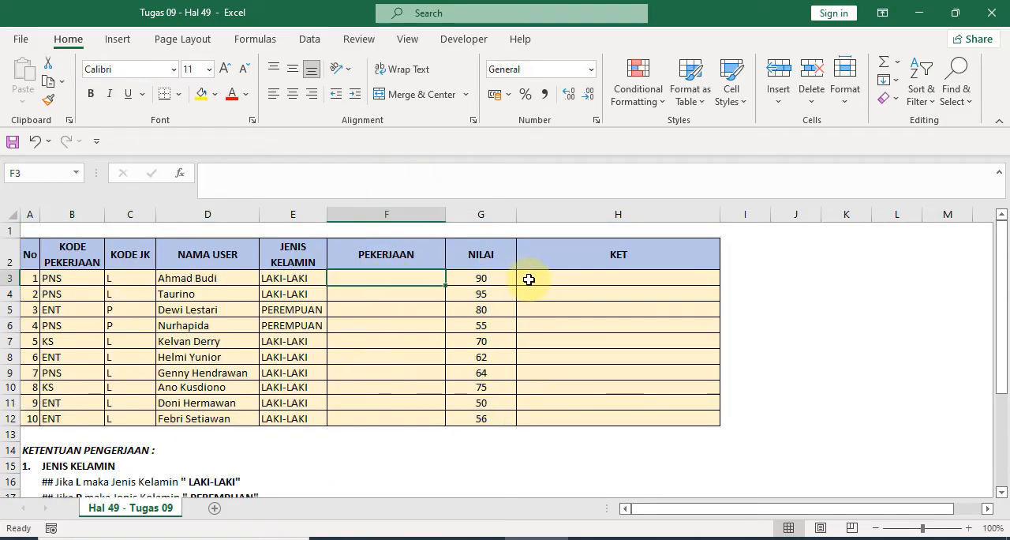
pyautogui.scroll(-4, 505, 355)
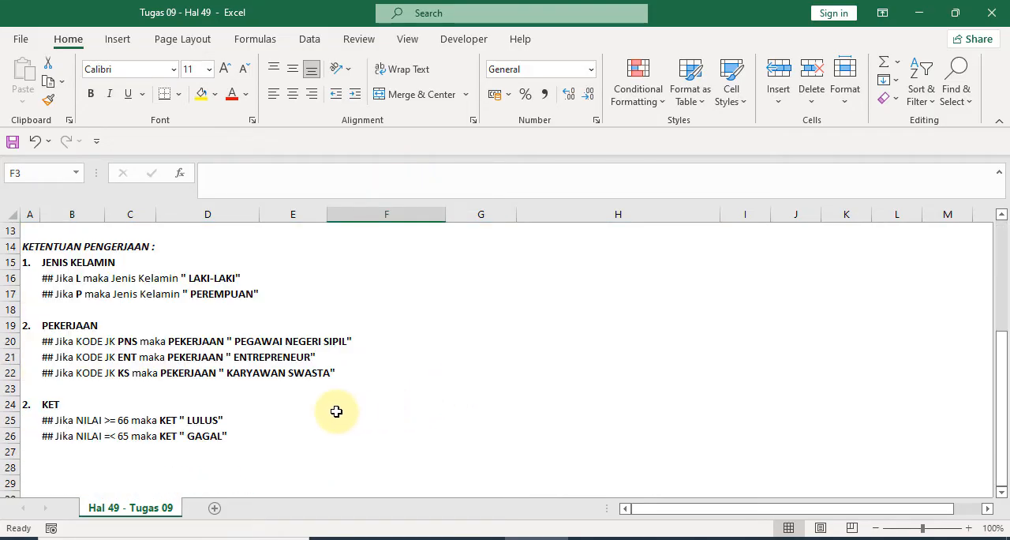
pyautogui.scroll(4, 336, 411)
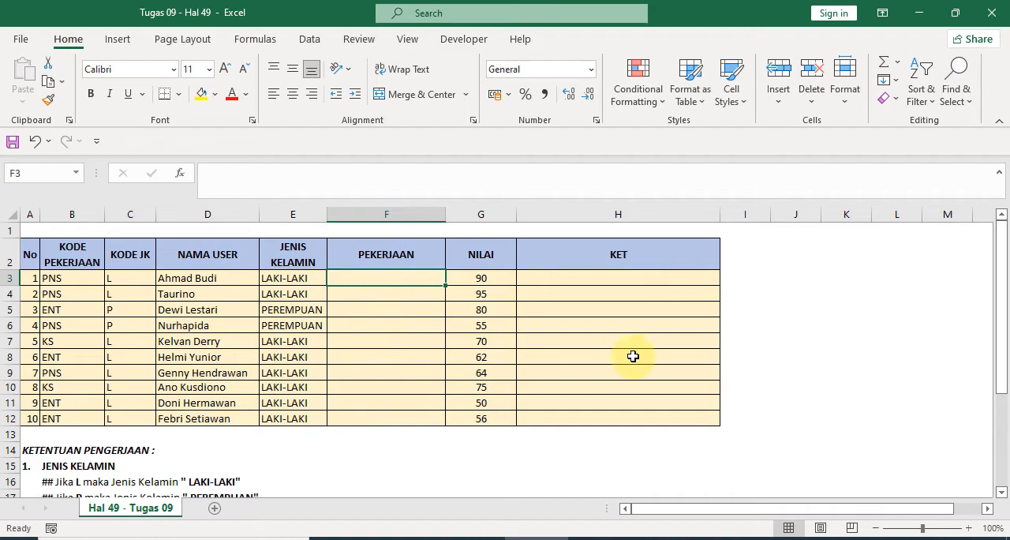
pyautogui.write('=IF')
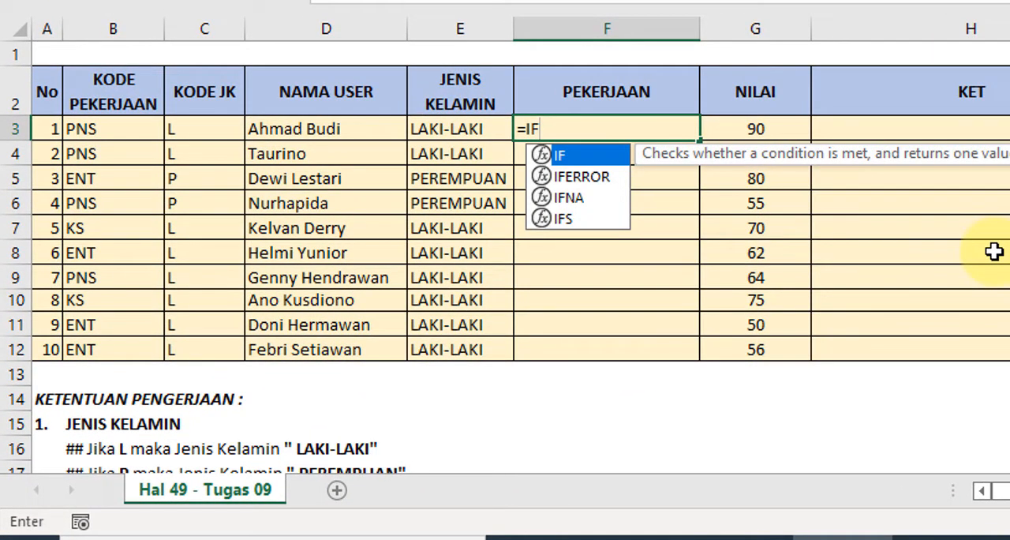
pyautogui.write('(')
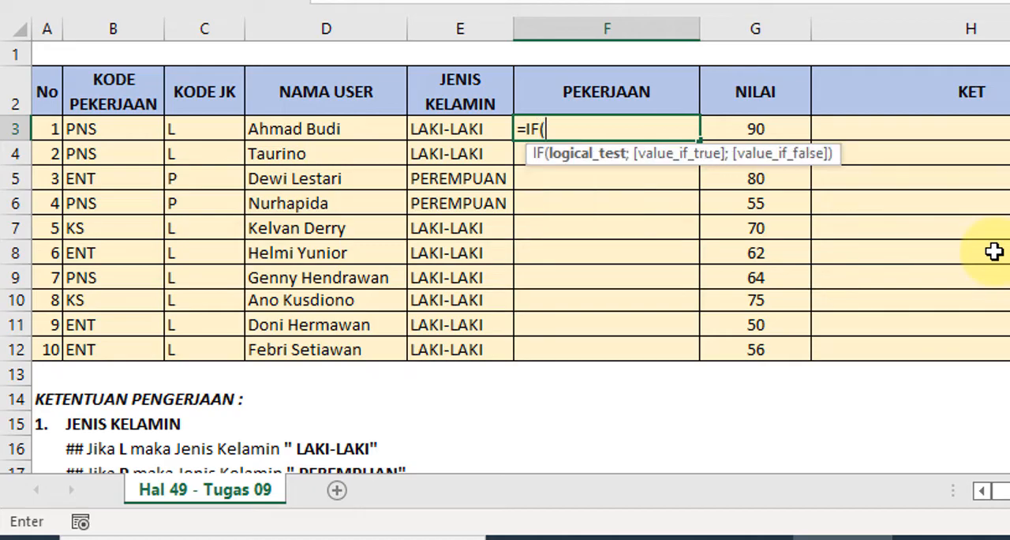
pyautogui.click(128, 131)
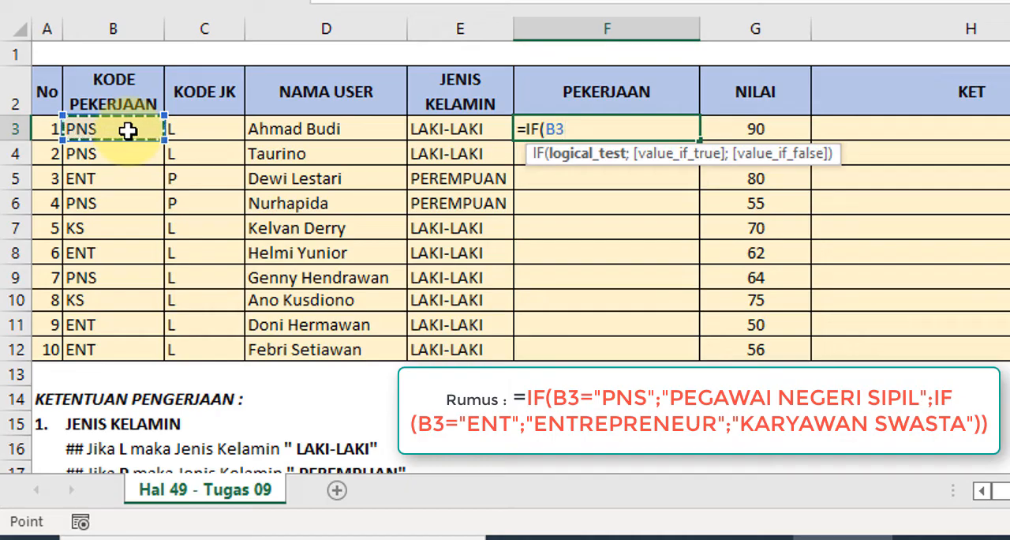
pyautogui.write('=')
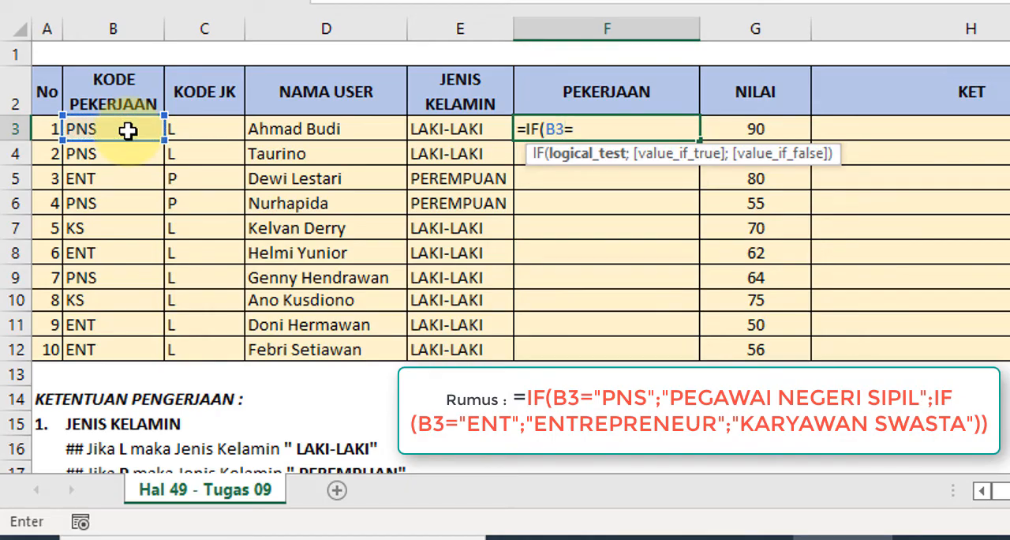
pyautogui.write('"PNS";')
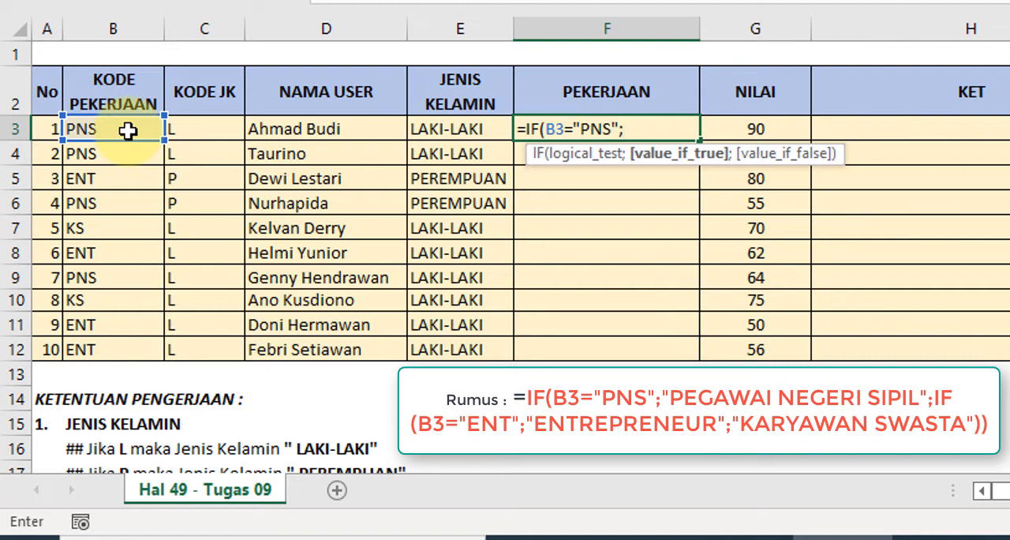
pyautogui.write('"PENEE')
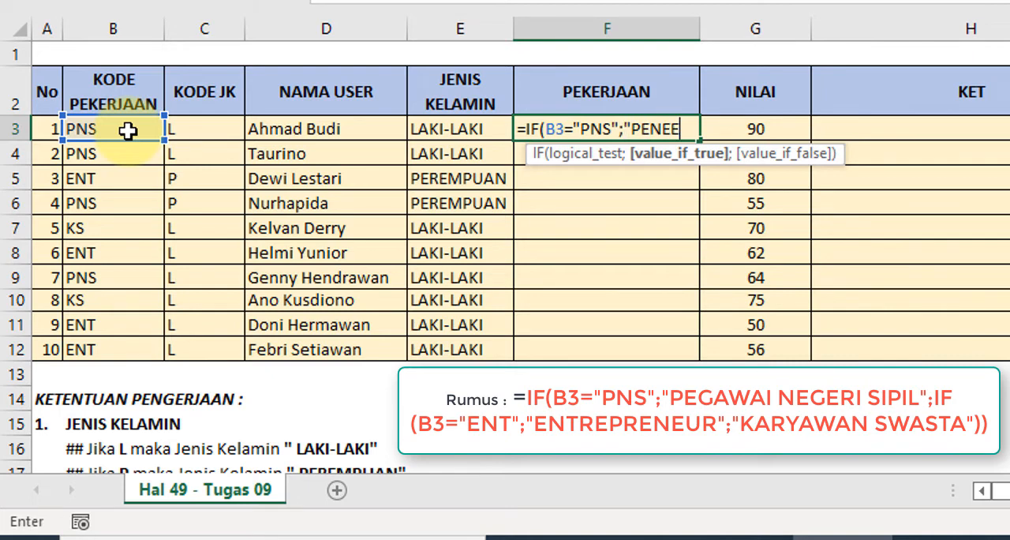
# - Add "PEGAWAI NEGERI SIPIL" as the value if true in the F3 formula
pyautogui.press('BackSpace')
pyautogui.press('BackSpace')
pyautogui.write('E')
pyautogui.press('BackSpace')
pyautogui.press('BackSpace')
pyautogui.press('BackSpace')
pyautogui.write('EGAWAI')
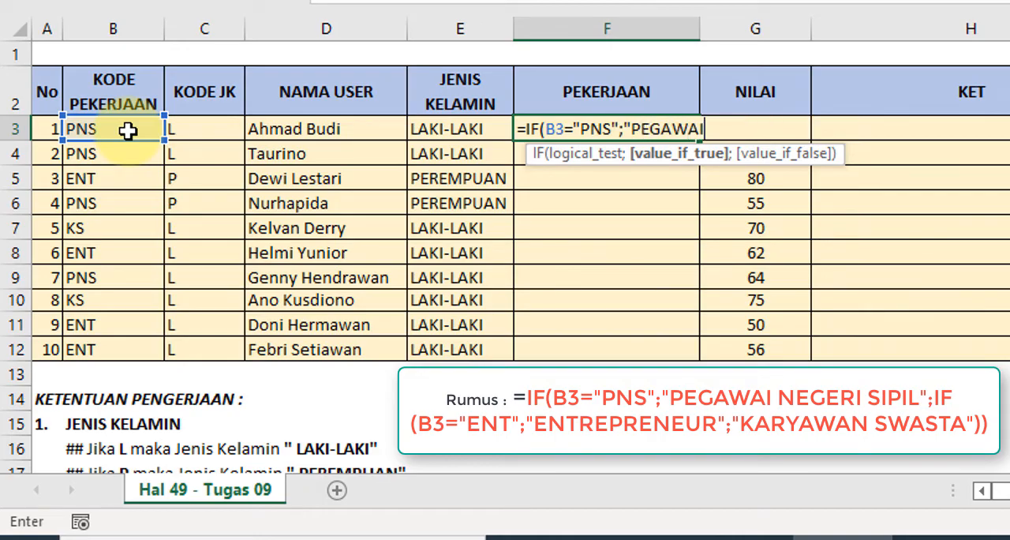
pyautogui.write(' NEGERI SI')
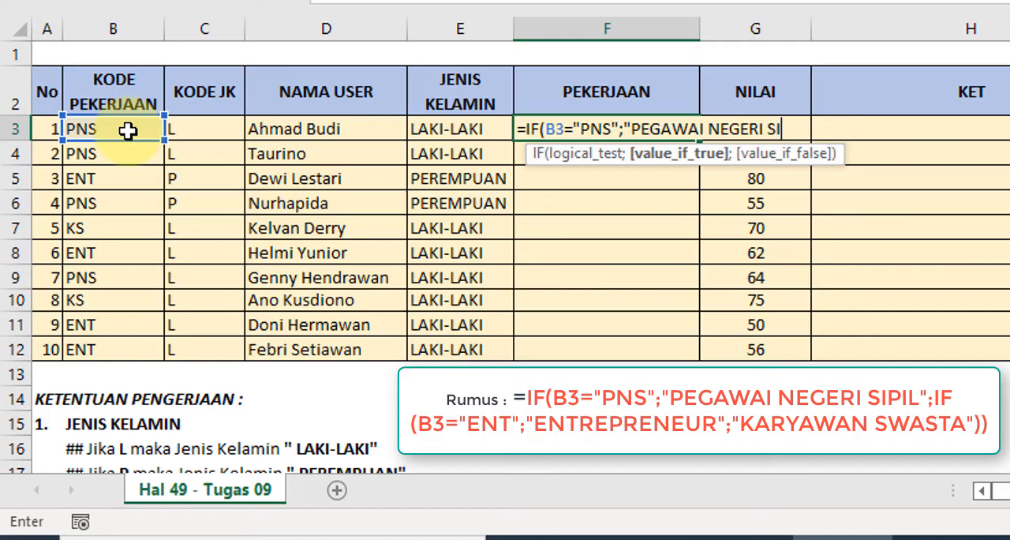
pyautogui.write('PIL"')
pyautogui.write(';')
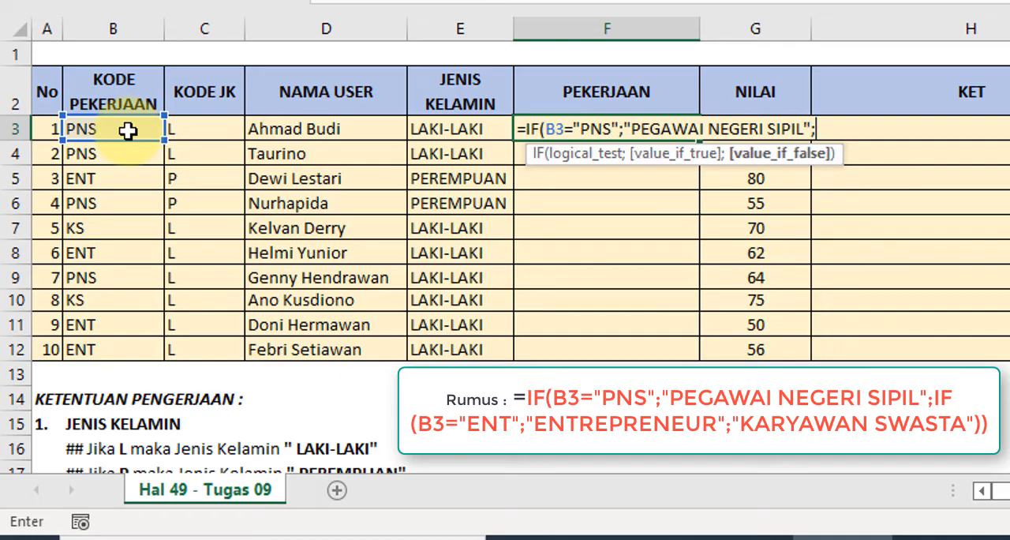
pyautogui.write('IF')
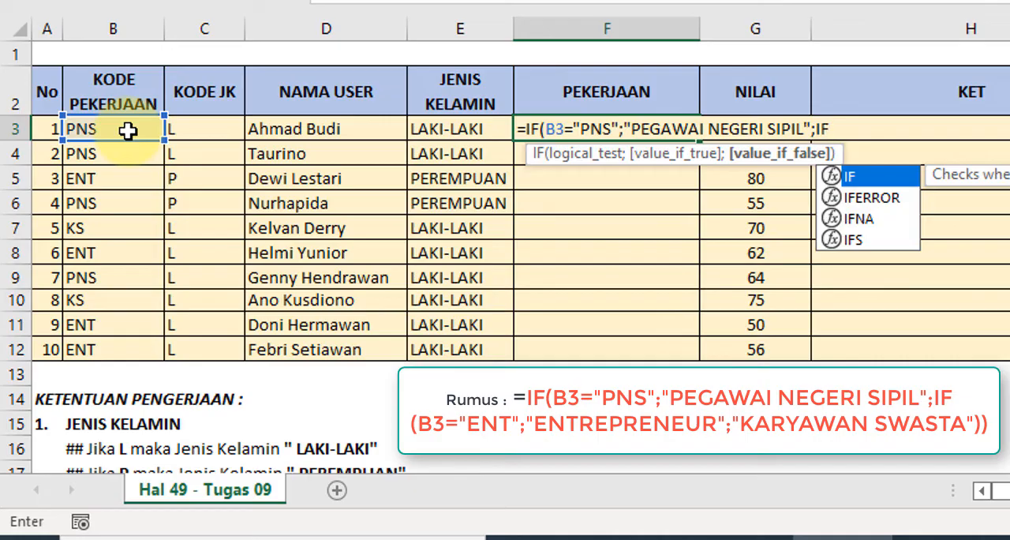
pyautogui.write('(')
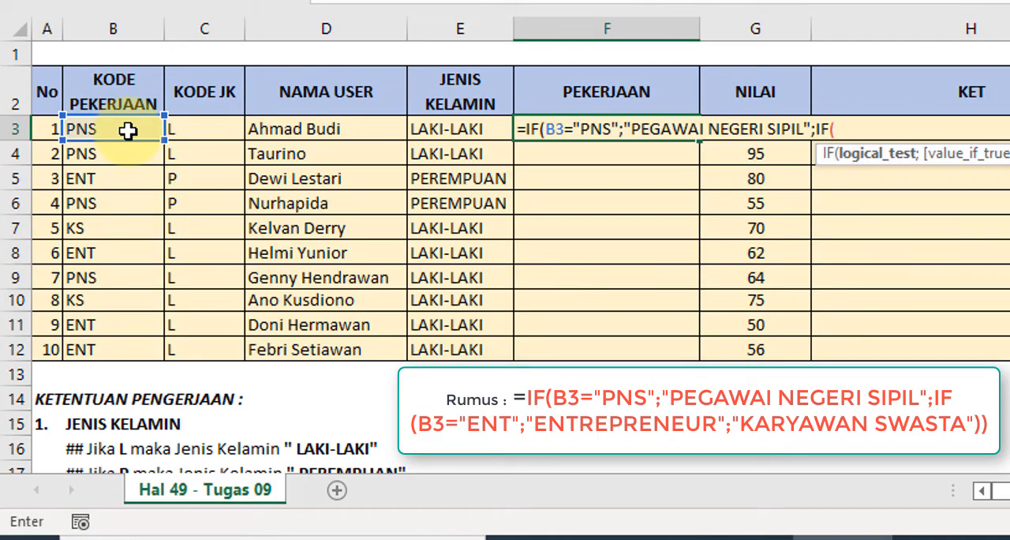
pyautogui.write('B')
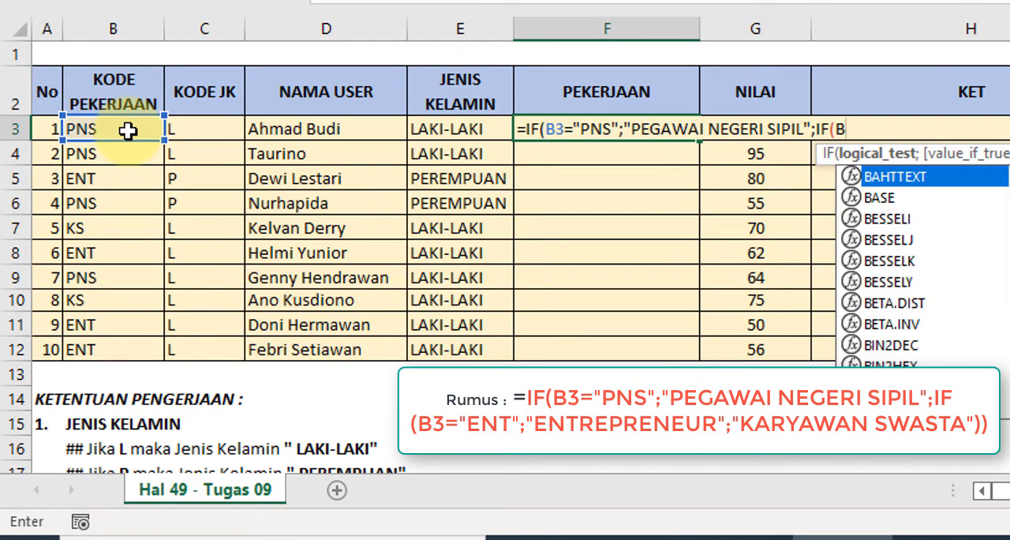
# - Nest a second IF as the value if false in the F3 formula, with the logical test B3="ENT"
pyautogui.press('BackSpace')
pyautogui.write('3=')
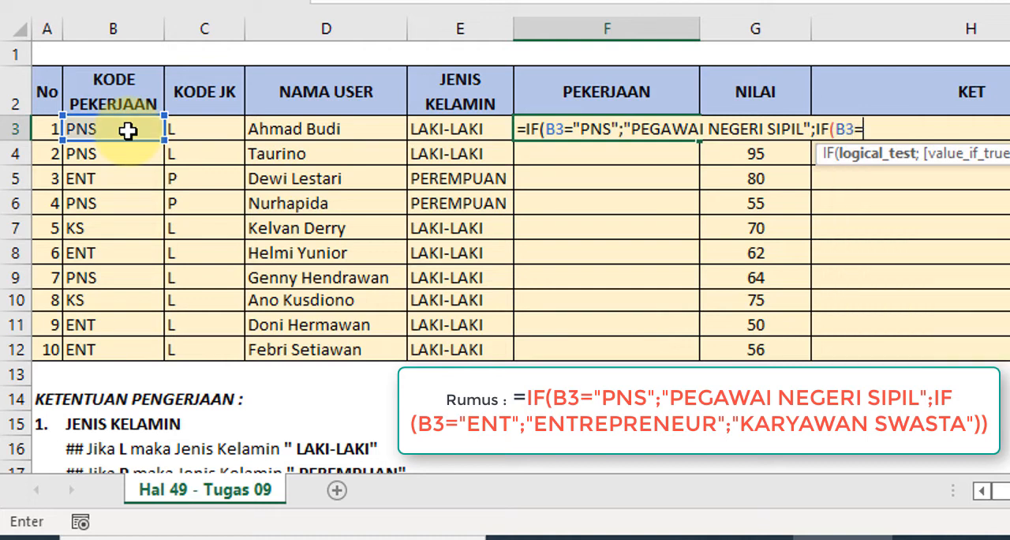
pyautogui.write('"ENT";')
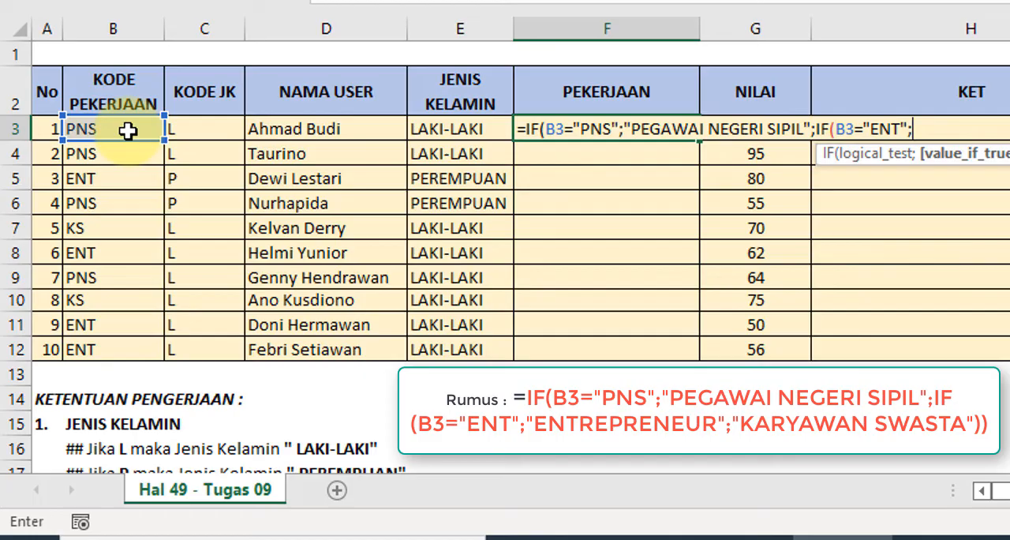
pyautogui.write('"ENTE')
# - Add "ENTREPRENEUR" as the value if true of the nested IF in the F3 formula
pyautogui.press('BackSpace')
pyautogui.write('REPE')
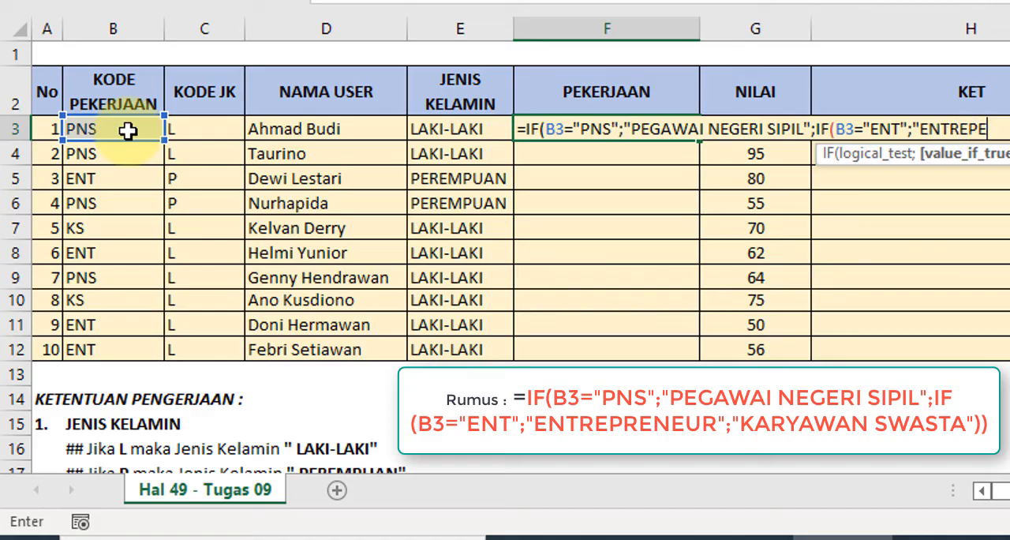
pyautogui.press('BackSpace')
pyautogui.write('REN')
pyautogui.write('EUR"')
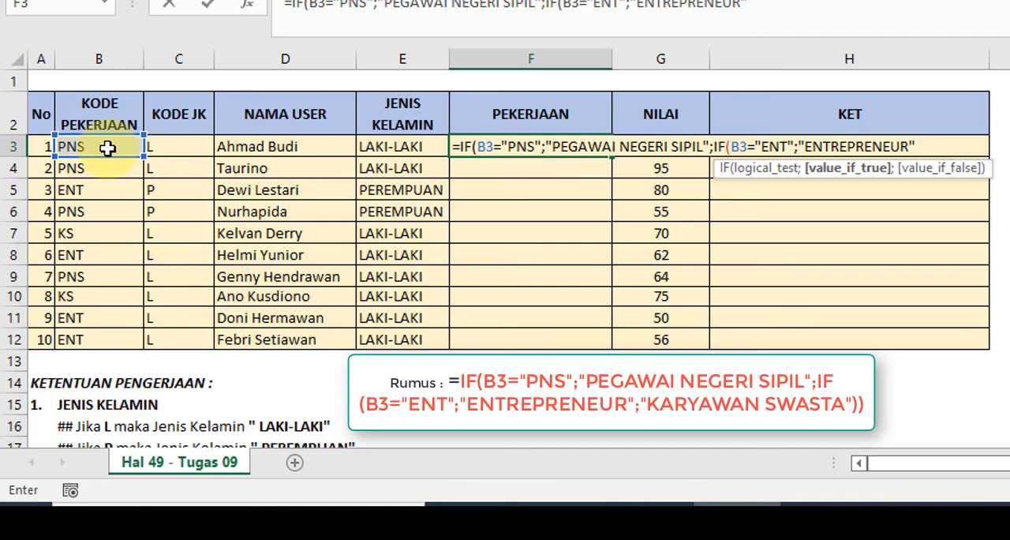
# - Complete the F3 formula with "KARYAWAN SWASTA" as the nested IF's value if false, closing both IF functions
pyautogui.write(';')
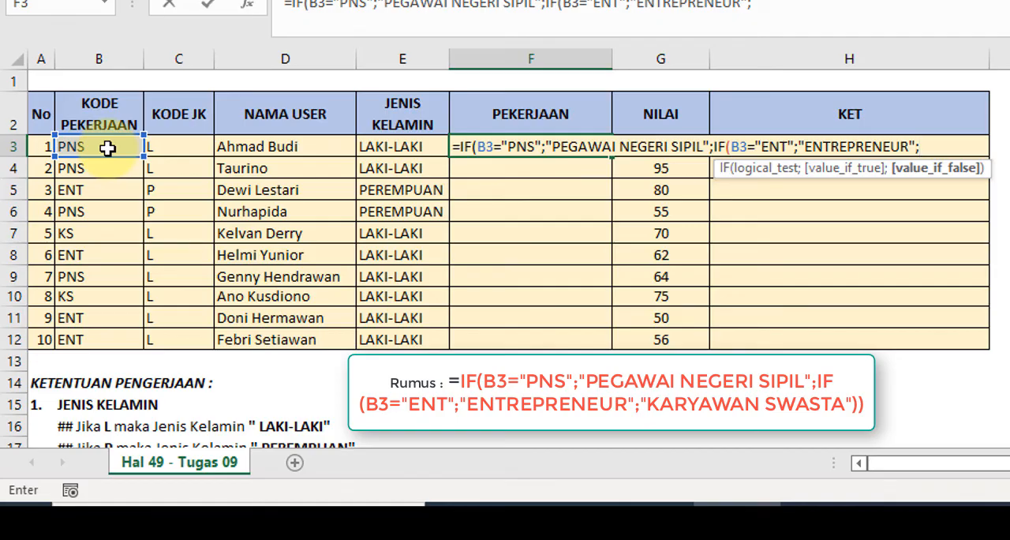
pyautogui.write('"KAR')
pyautogui.write('YAW')
pyautogui.press('BackSpace')
pyautogui.write('AWAN')
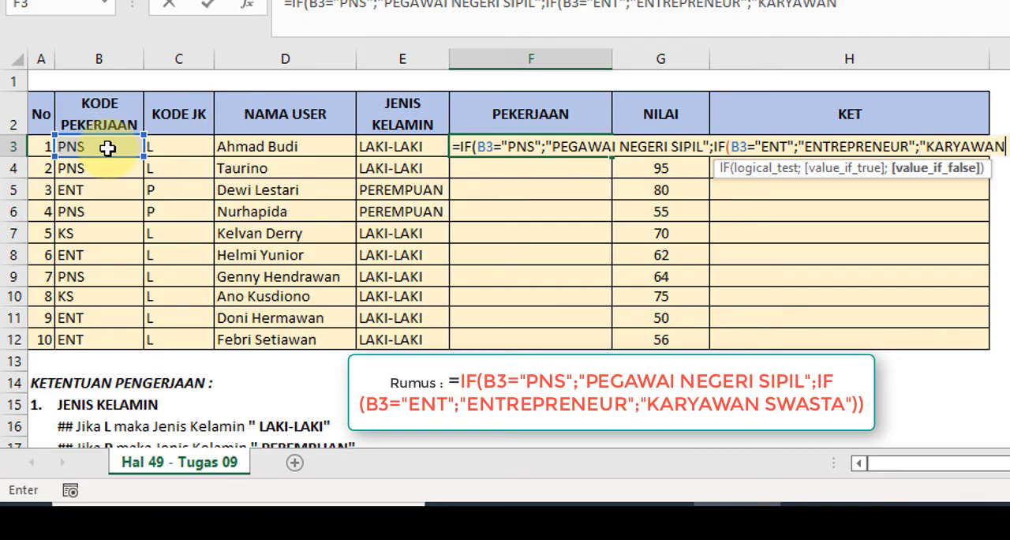
pyautogui.write(' SWASYA')
pyautogui.press('BackSpace')
pyautogui.press('BackSpace')
pyautogui.write('TA')
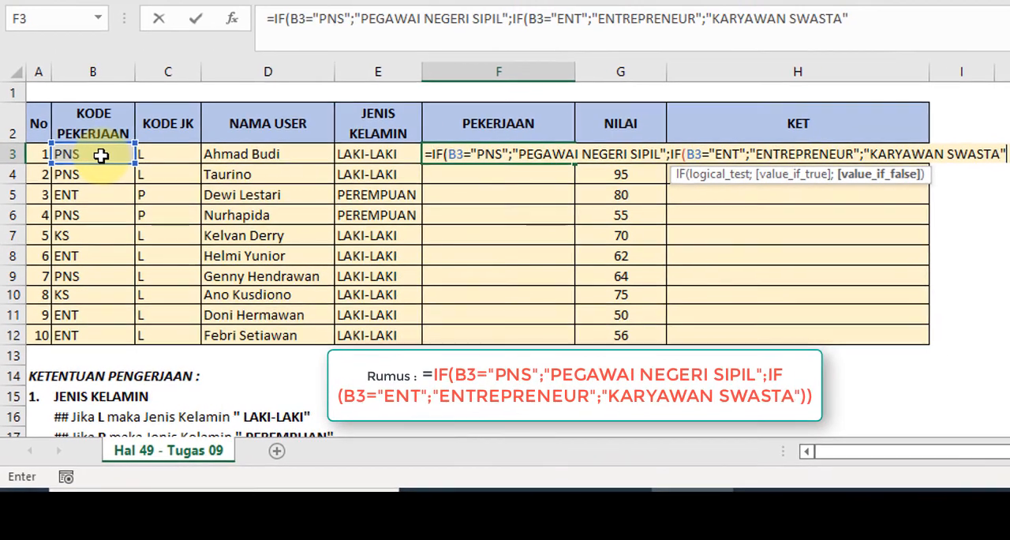
pyautogui.write('"))')
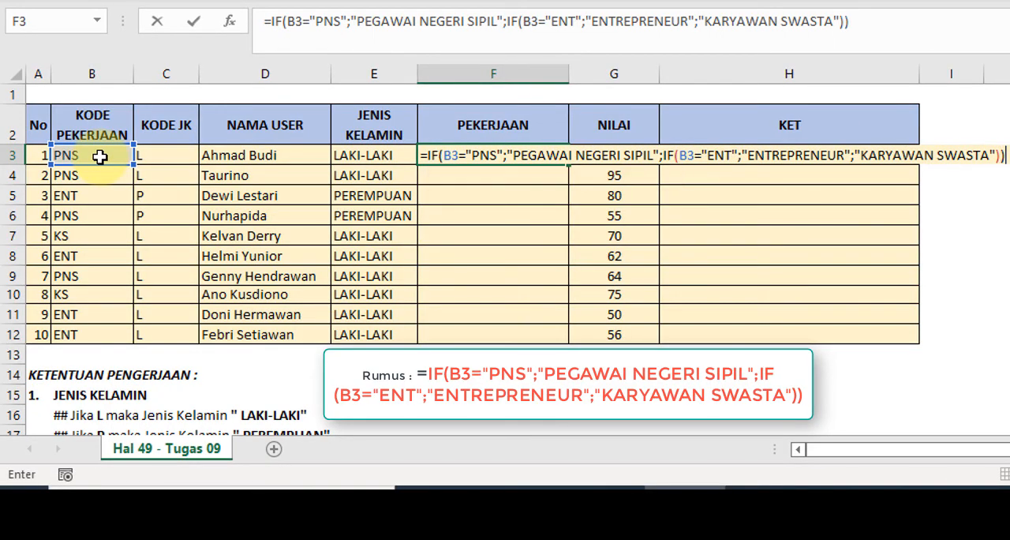
pyautogui.press('Return')
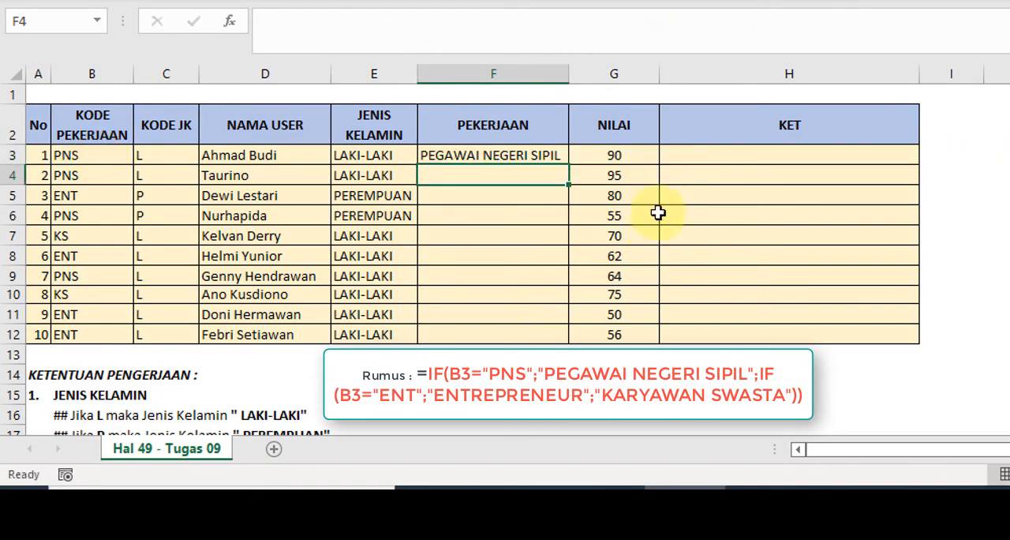
# - Fill the F3 formula down the PEKERJAAN column through F12
pyautogui.click(502, 154)
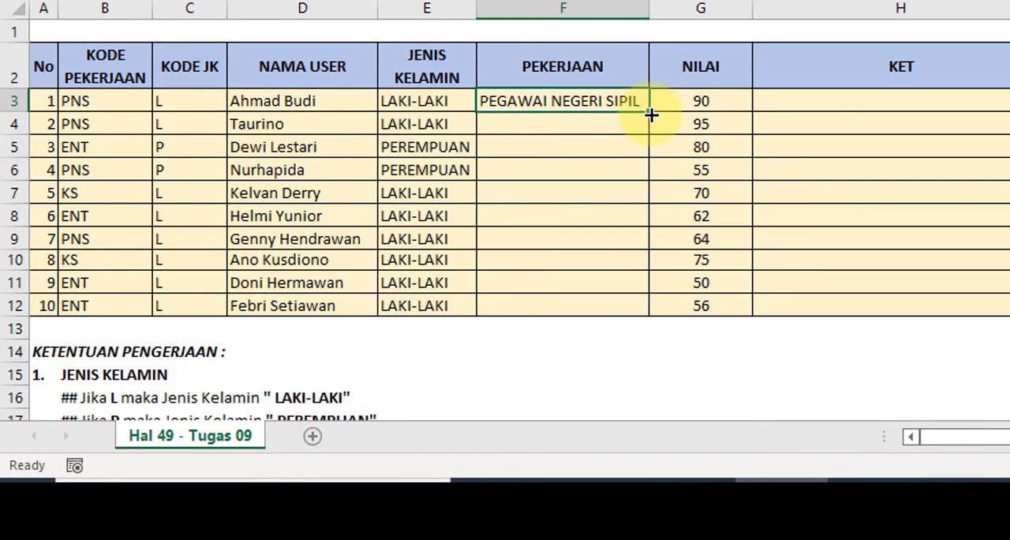
pyautogui.moveTo(651, 116); pyautogui.dragTo(646, 317)
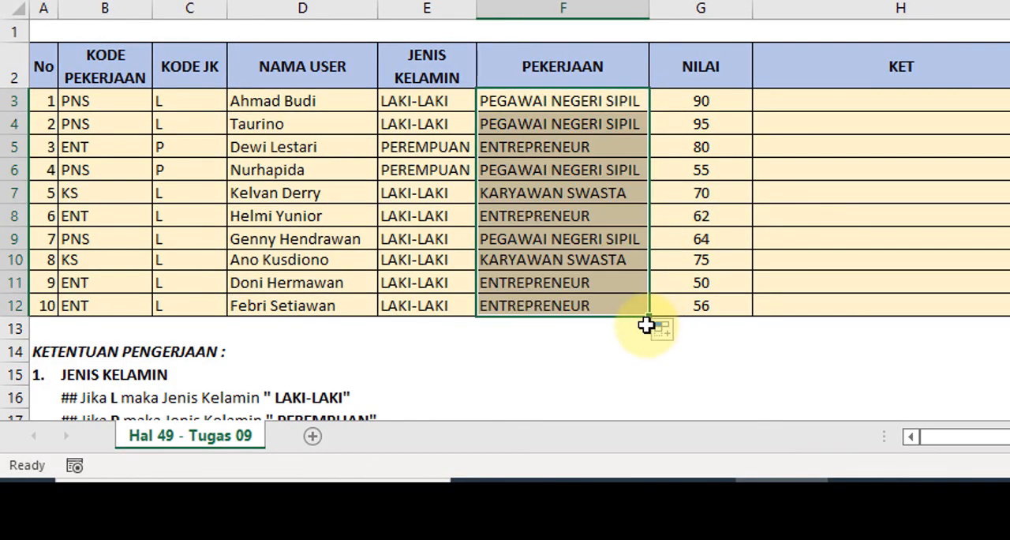
pyautogui.click(568, 108)
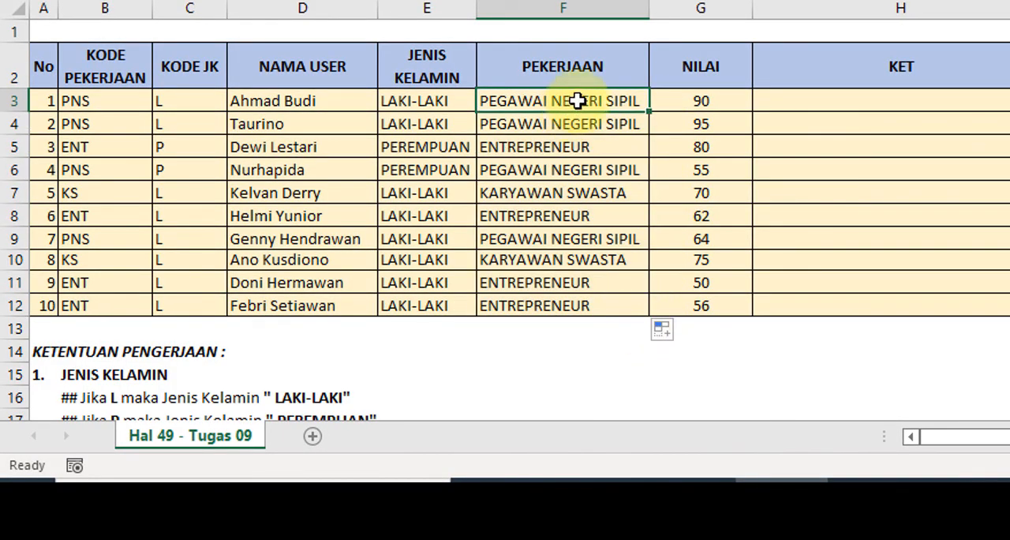
# - Consult the KET rules below the table and start an IF formula in H3 with the logical test G3>=65
pyautogui.click(822, 97)
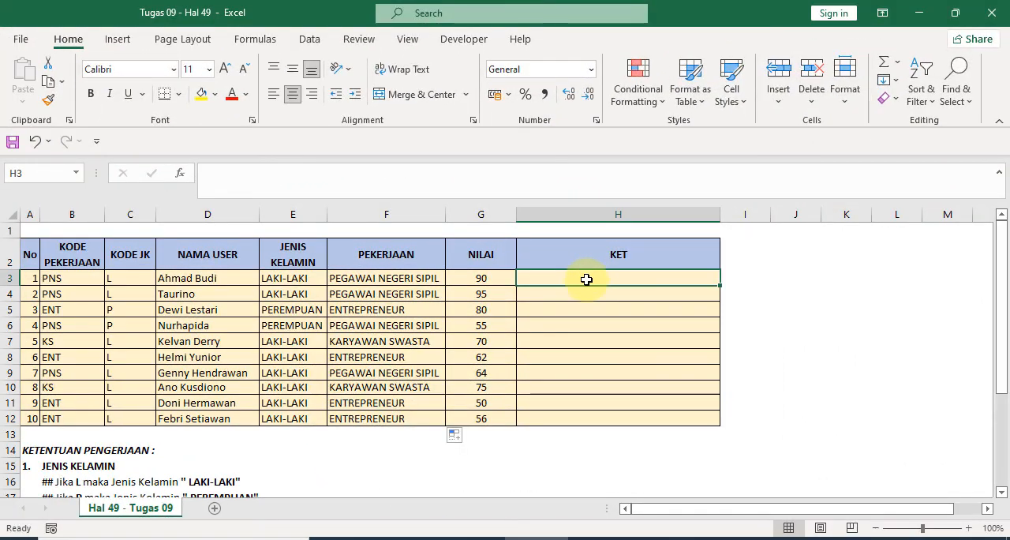
pyautogui.scroll(-5, 588, 278)
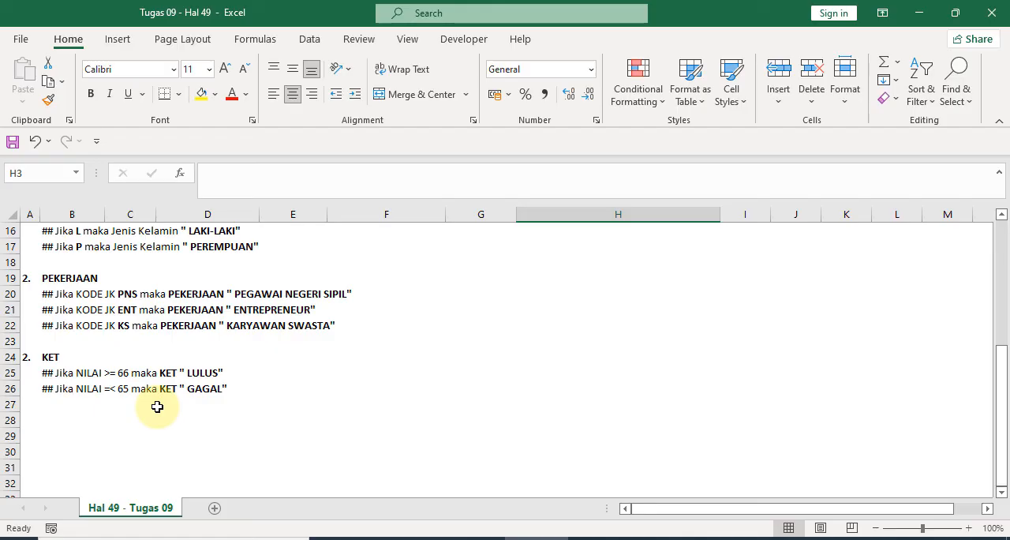
pyautogui.scroll(5, 253, 403)
pyautogui.scroll(-3, 236, 411)
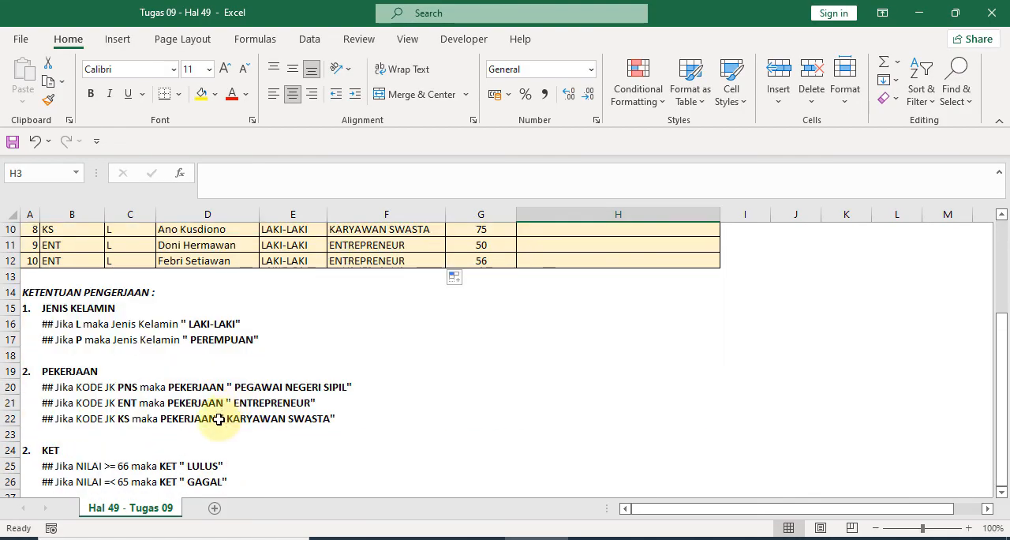
pyautogui.scroll(-2, 218, 420)
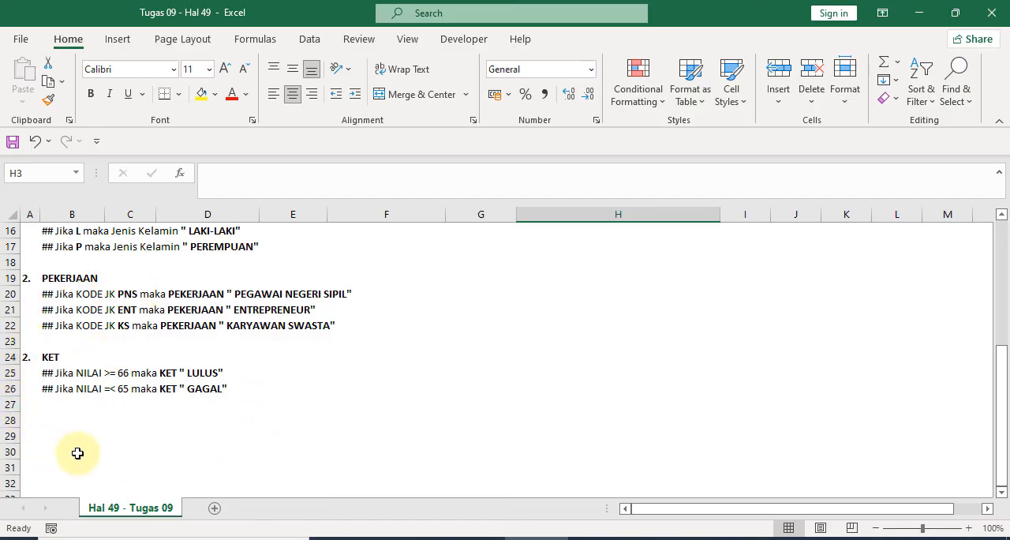
pyautogui.scroll(5, 363, 418)
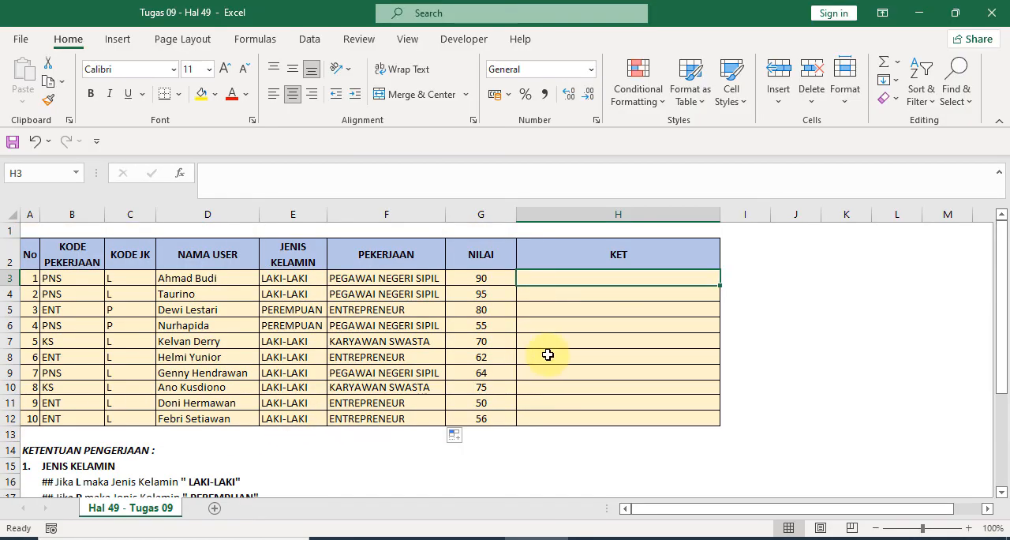
pyautogui.write('=')
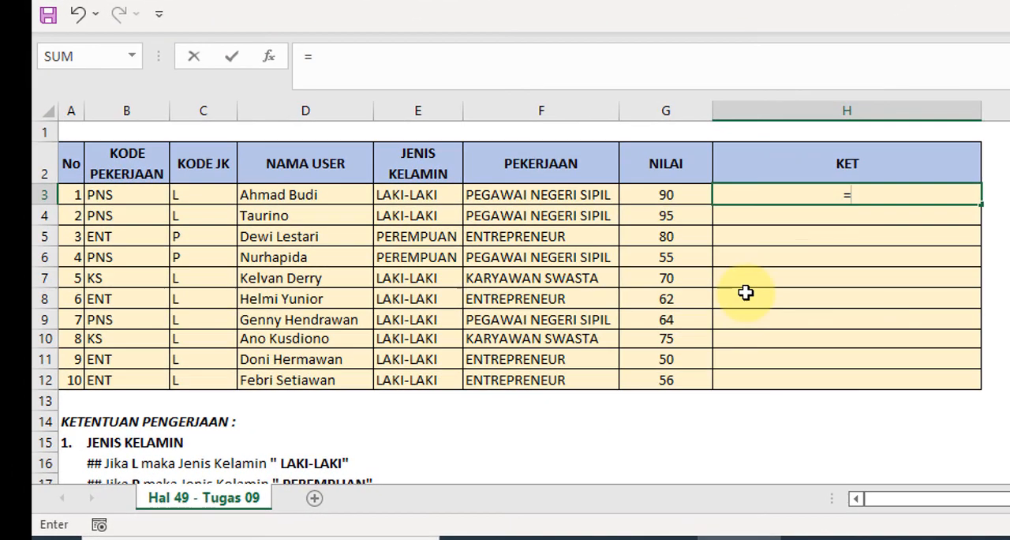
pyautogui.write('IF(')
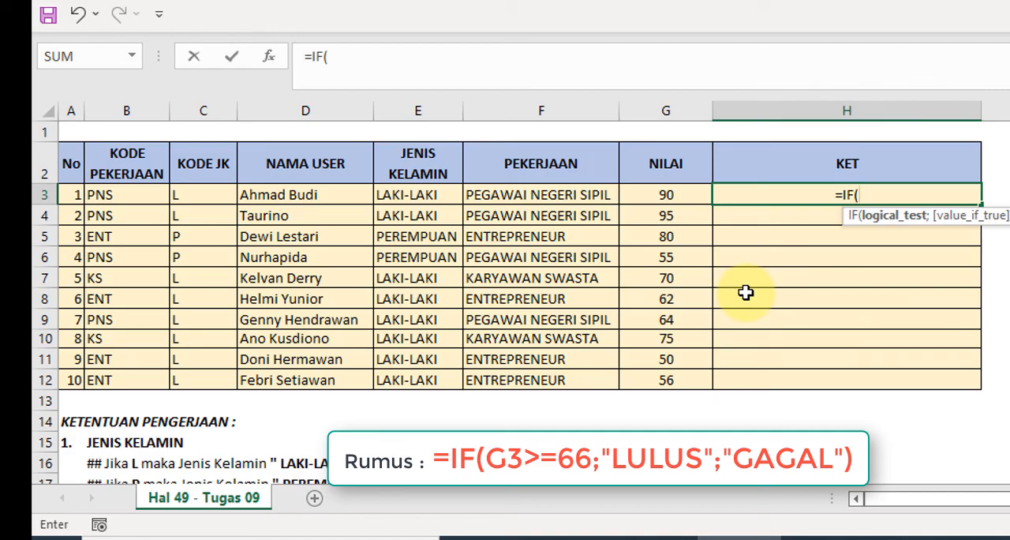
pyautogui.click(673, 190)
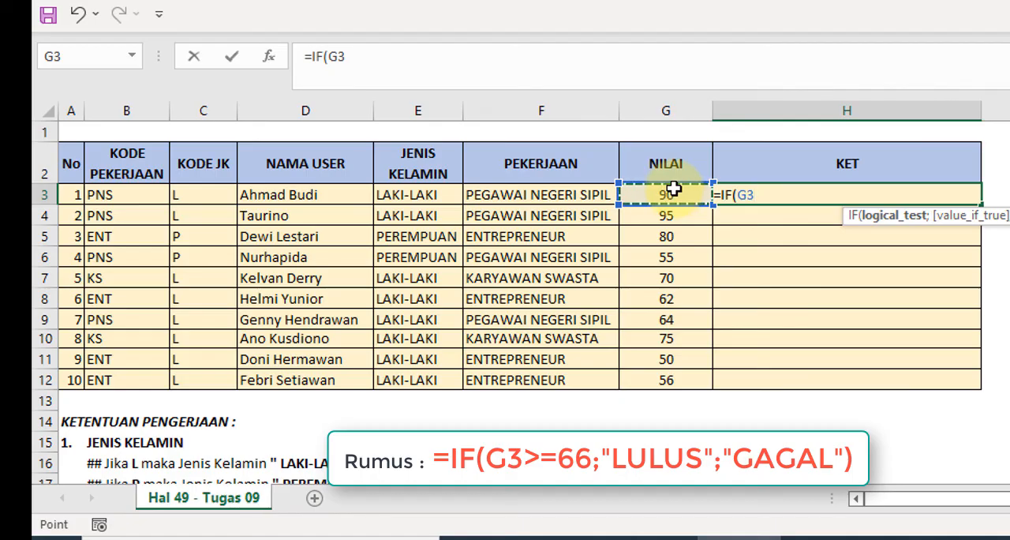
pyautogui.write('>=')
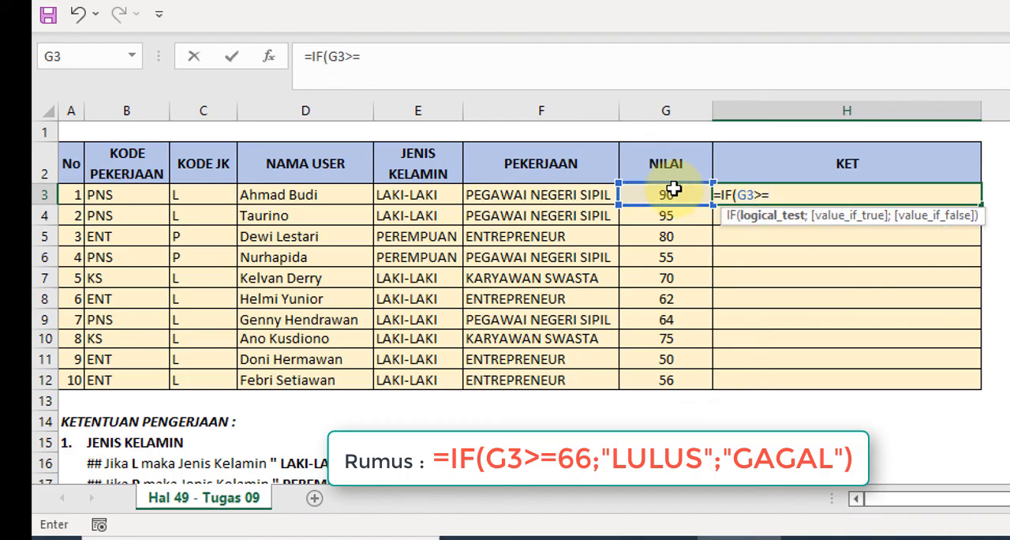
pyautogui.write('65;')
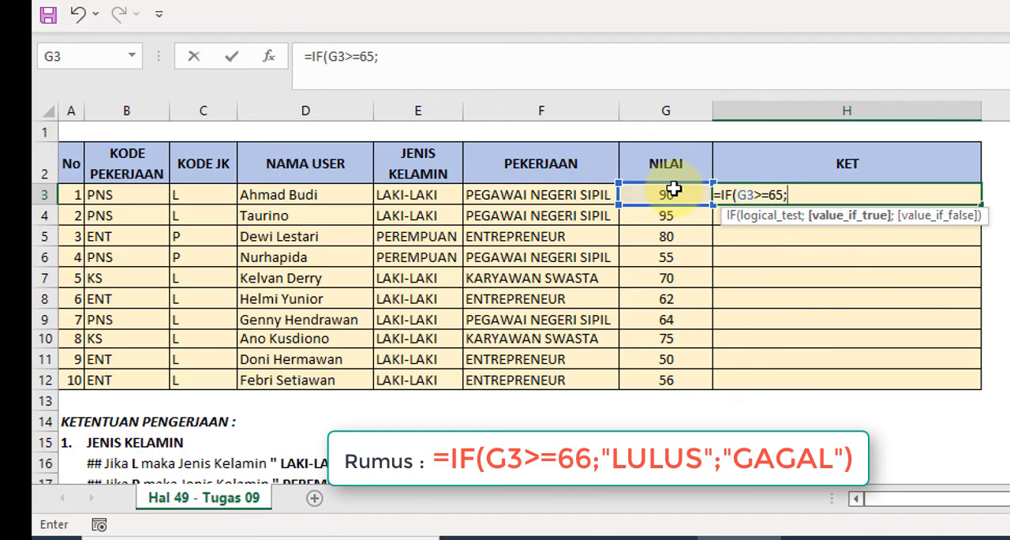
# - Complete the H3 formula with "LULUS" as the value if true and "GAGAL" as the value if false
pyautogui.write('"LULUS"')
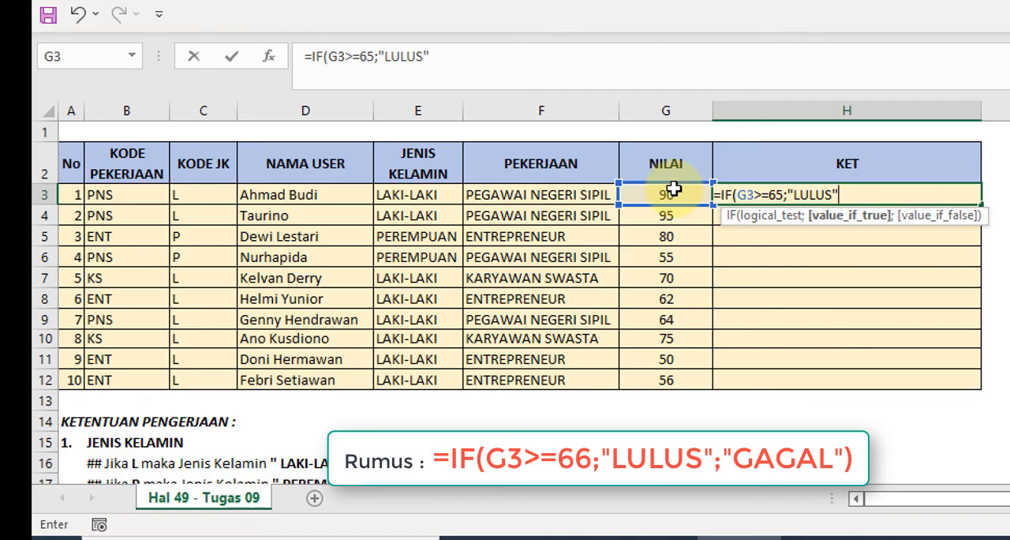
pyautogui.write(';')
pyautogui.write('"GAG')
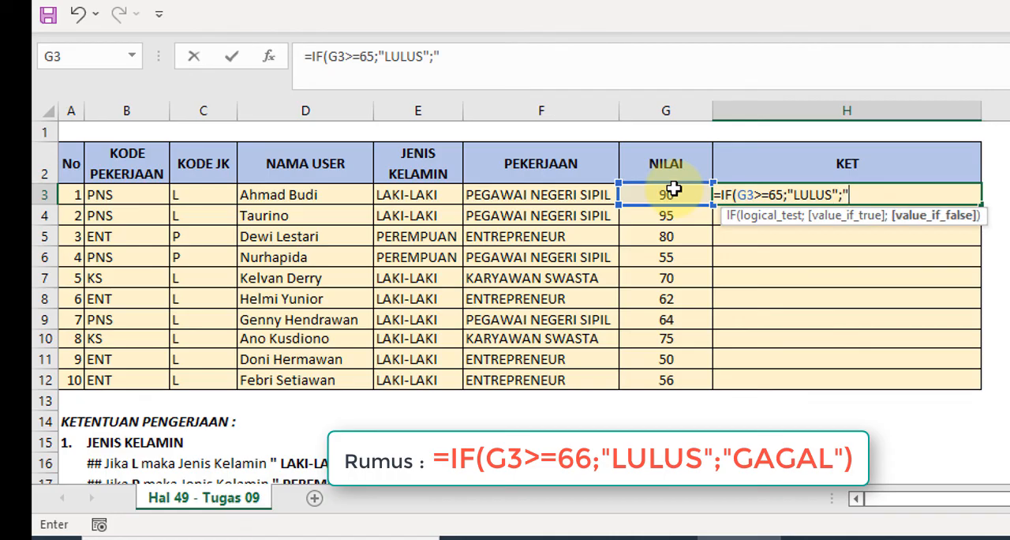
pyautogui.write('AL"')
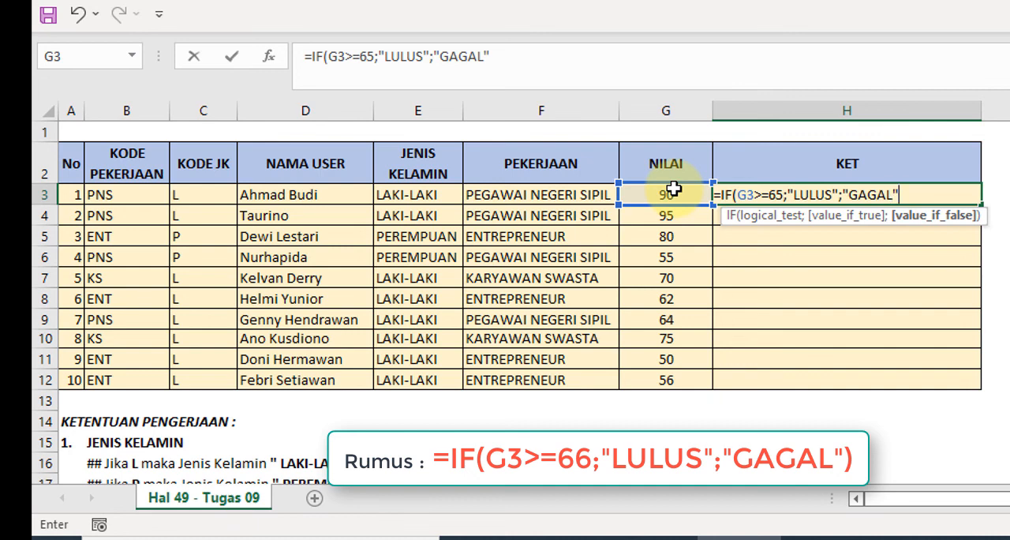
pyautogui.write(')')
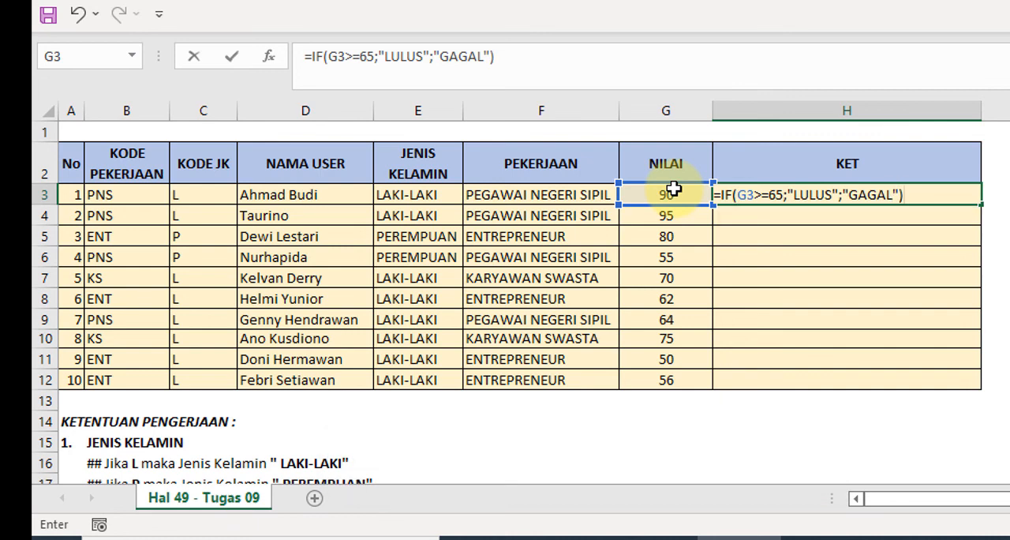
pyautogui.press('Return')
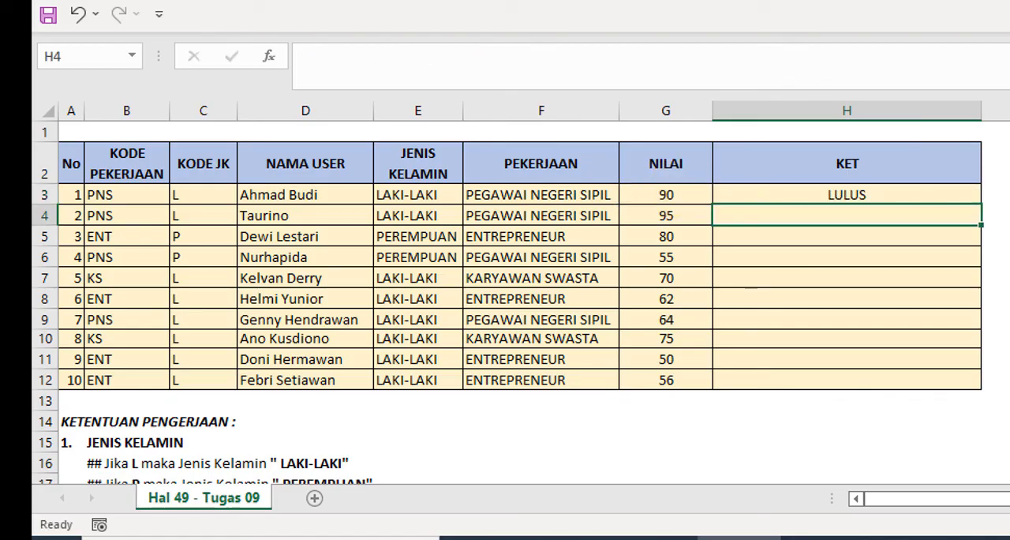
# - Fill the H3 formula down the KET column through H12
pyautogui.click(897, 197)
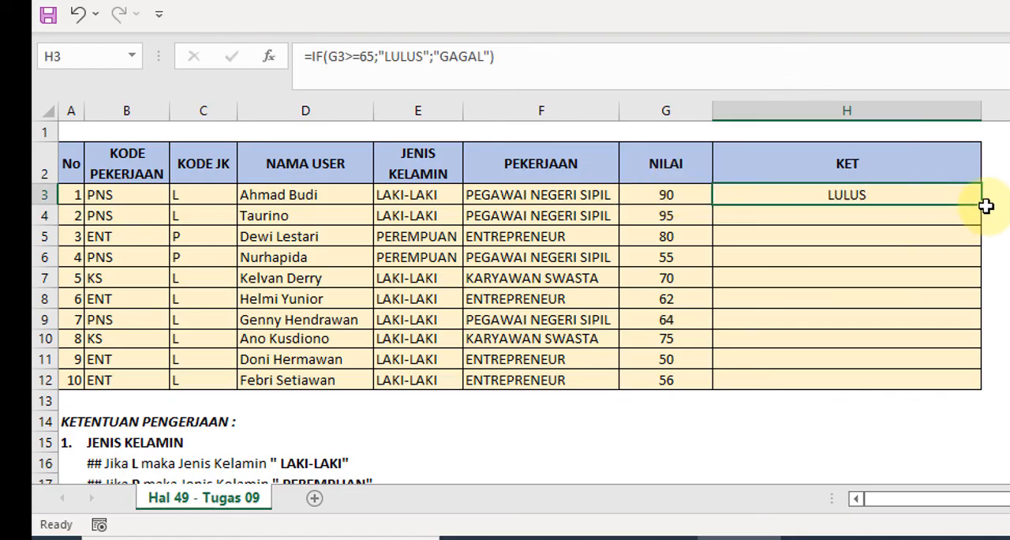
pyautogui.press('Down')
pyautogui.click(919, 193)
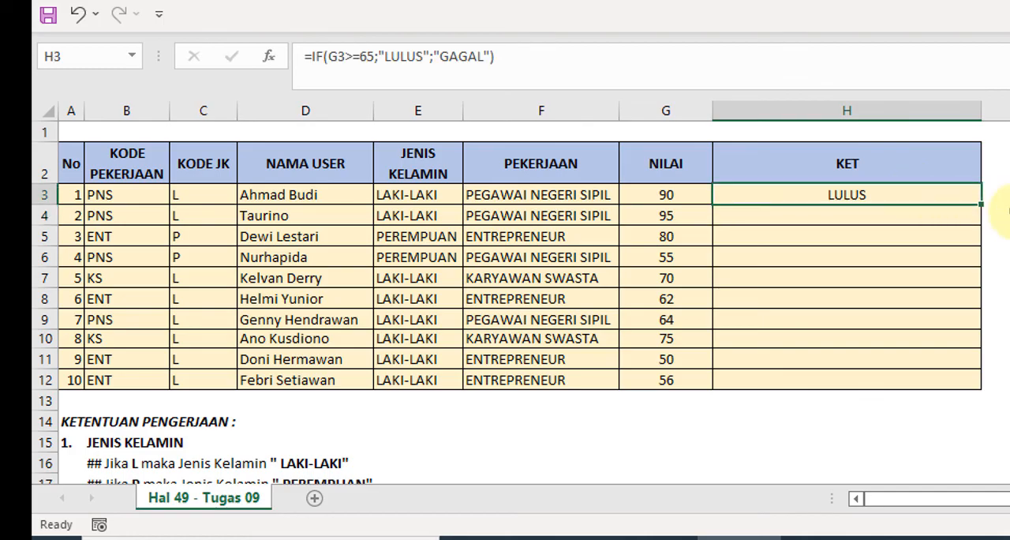
pyautogui.moveTo(982, 204); pyautogui.dragTo(977, 384)
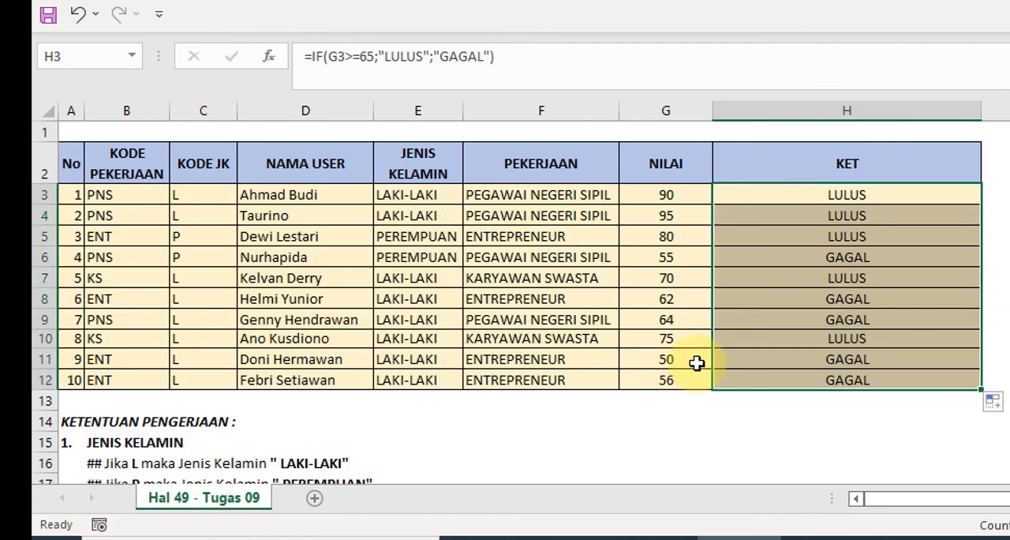
# - Check the KET results against the NILAI scores, going through rows 11, 12, 9, 8 and 6
pyautogui.click(696, 362)
pyautogui.click(805, 362)
pyautogui.click(683, 384)
pyautogui.click(773, 379)
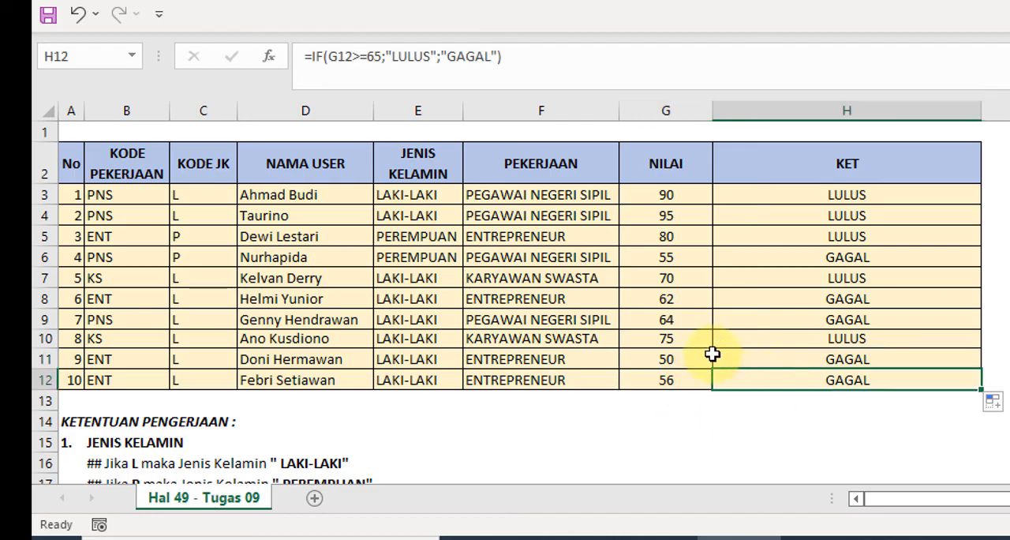
pyautogui.click(669, 321)
pyautogui.click(670, 299)
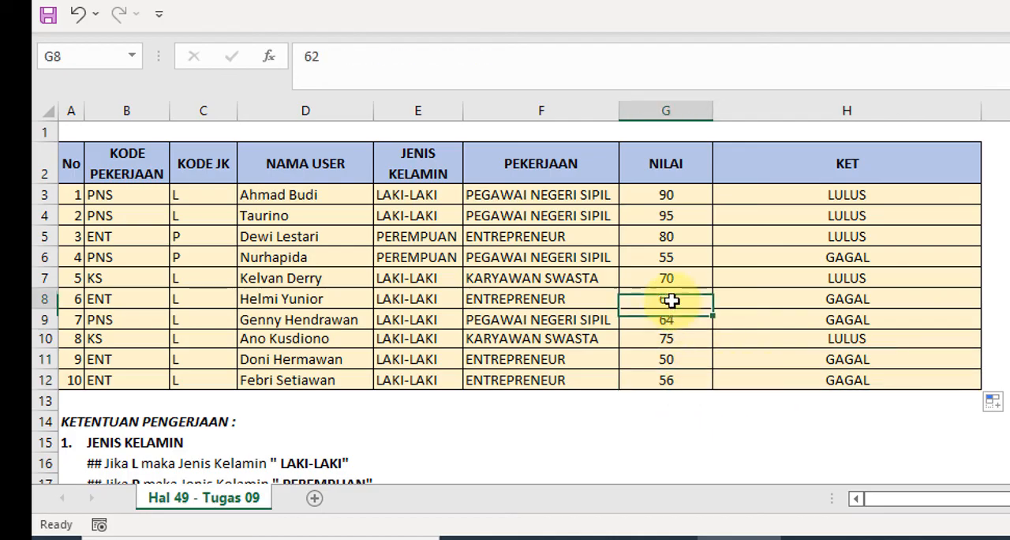
pyautogui.click(668, 254)
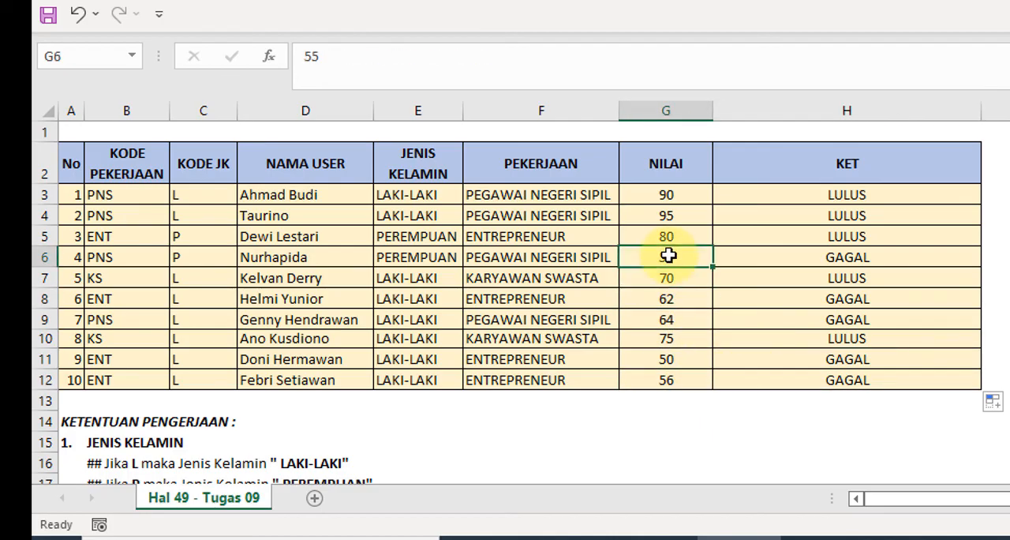